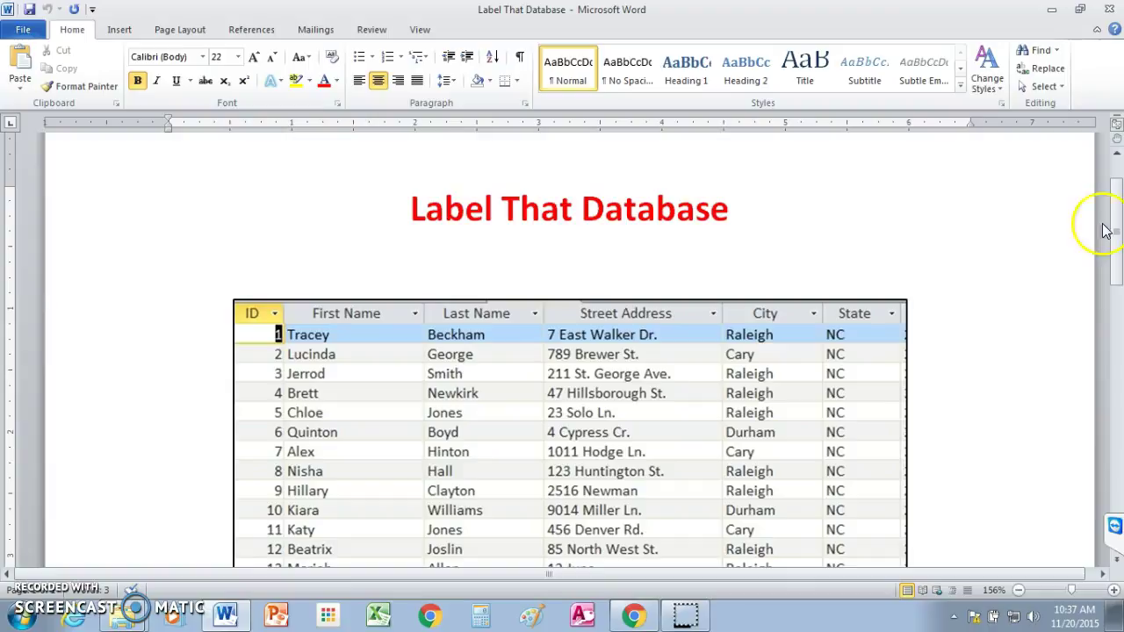
Draw a right brace about 4.22" tall and 0.83" wide along the right edge of the database picture.
scroll(1104, 230, down, 2)
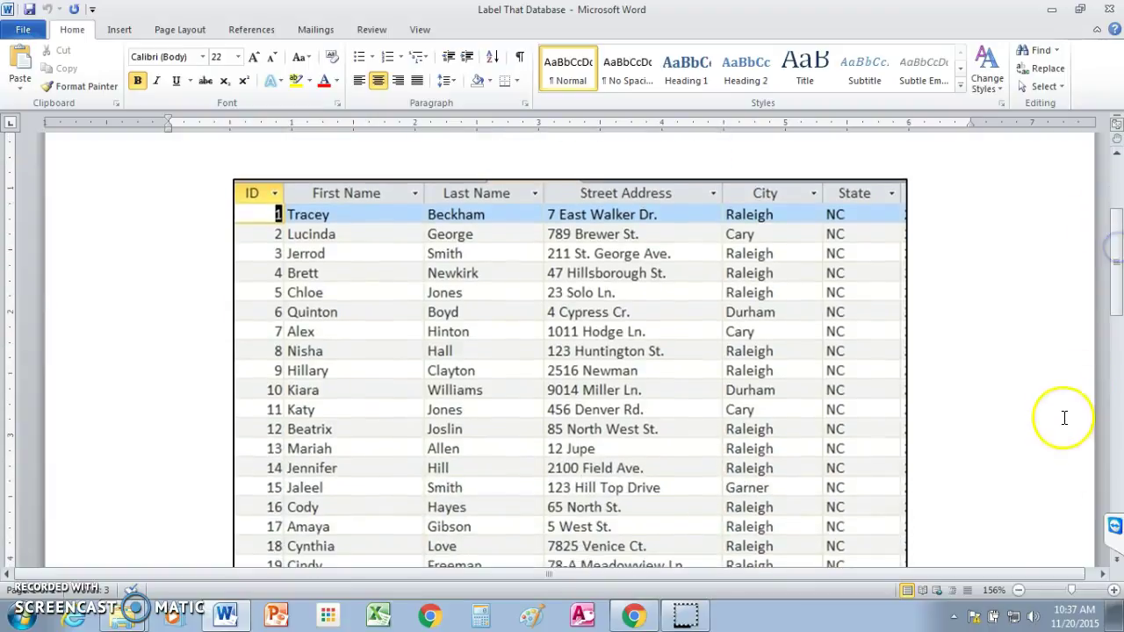
click(1065, 591)
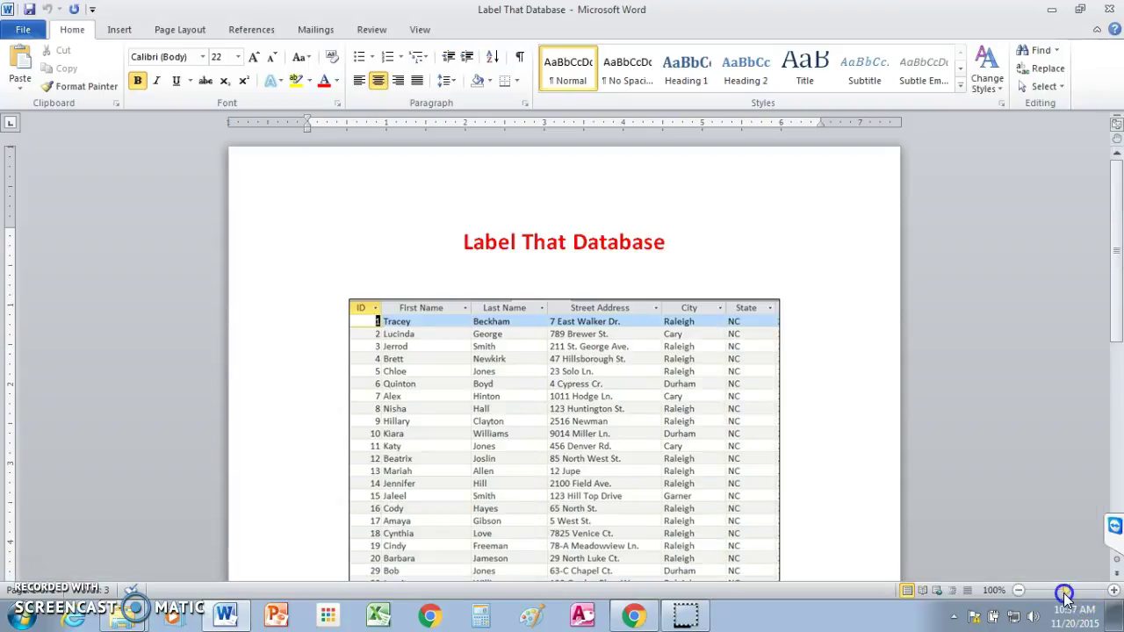
drag(1113, 323, 1117, 353)
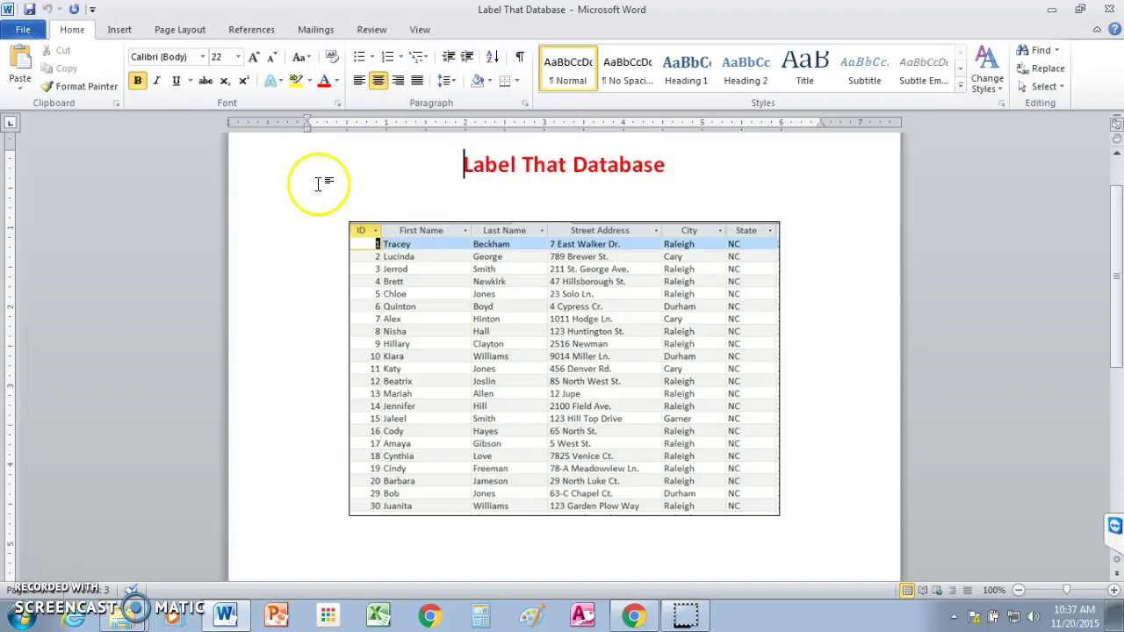
click(120, 30)
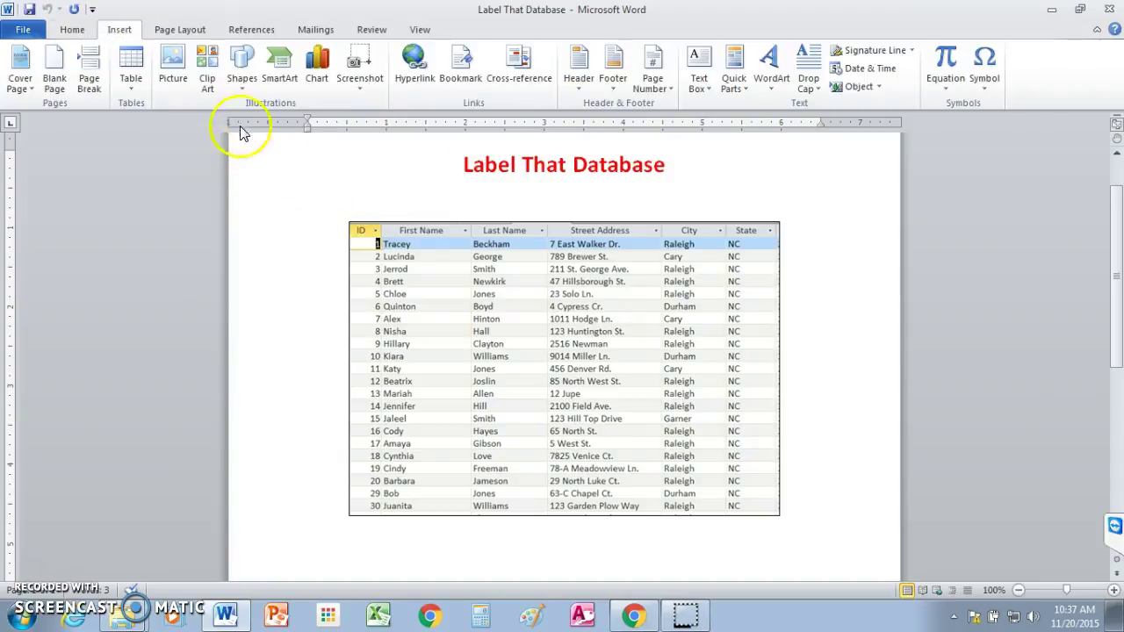
click(241, 83)
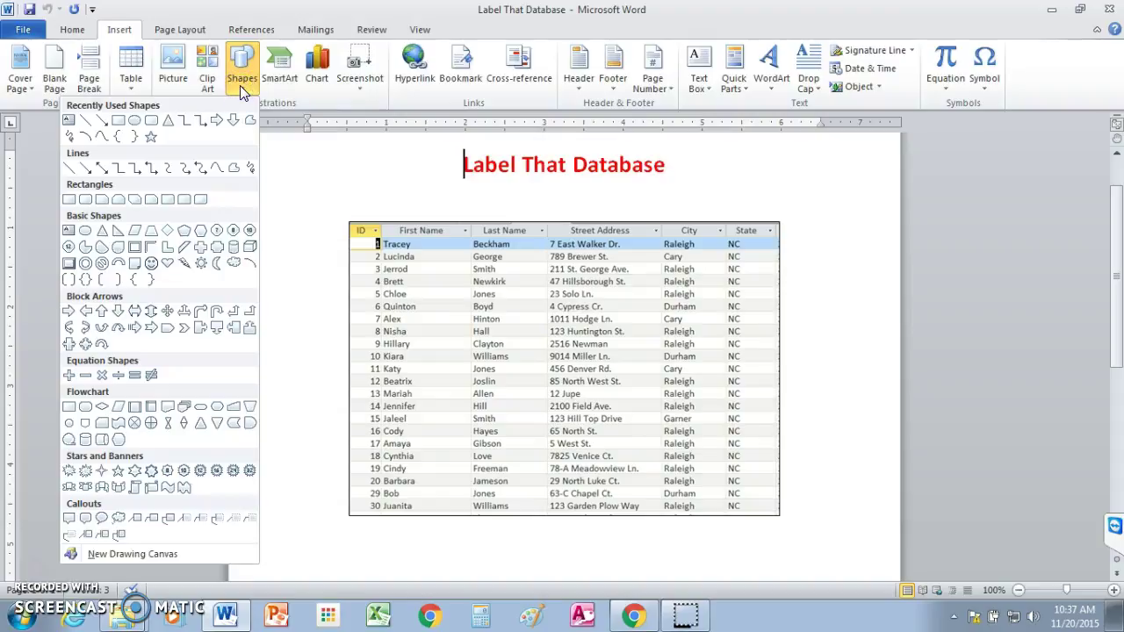
click(136, 140)
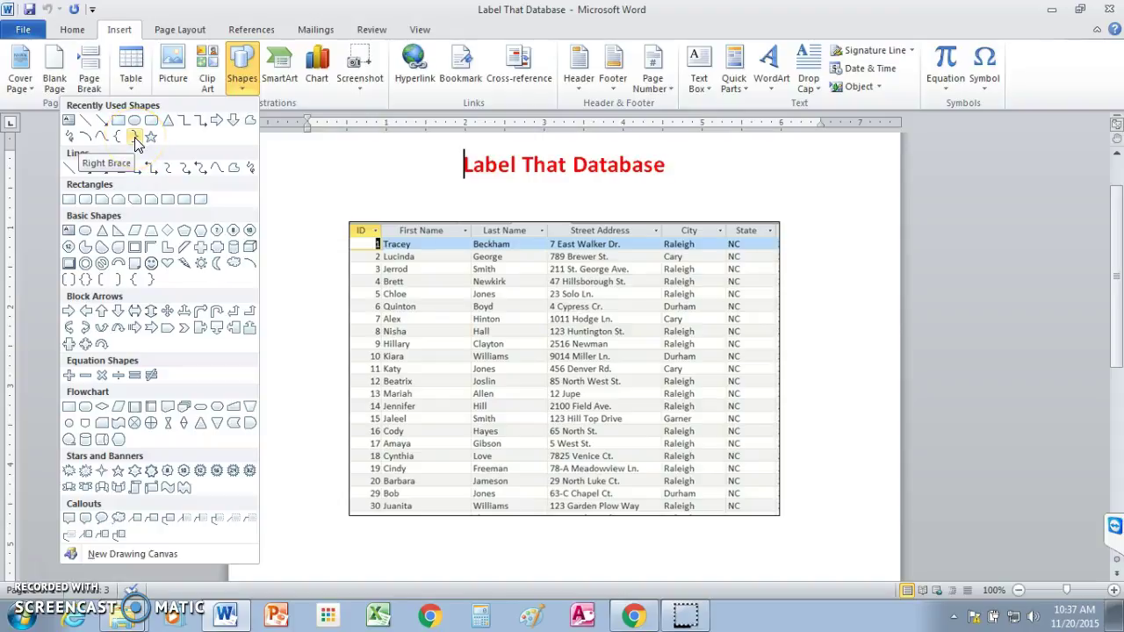
click(135, 139)
drag(768, 290, 780, 203)
mouse_move(806, 244)
mouse_down()
mouse_move(836, 387)
mouse_move(845, 535)
mouse_up()
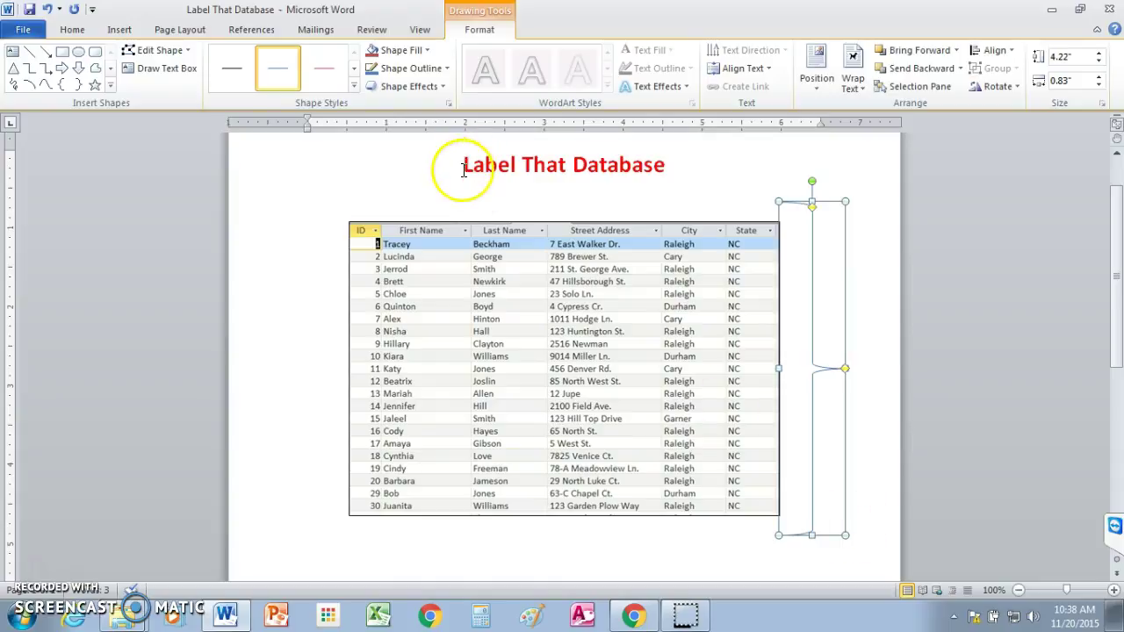
Set the brace's outline to black and move the brace slightly left, closer to the database picture.
click(448, 70)
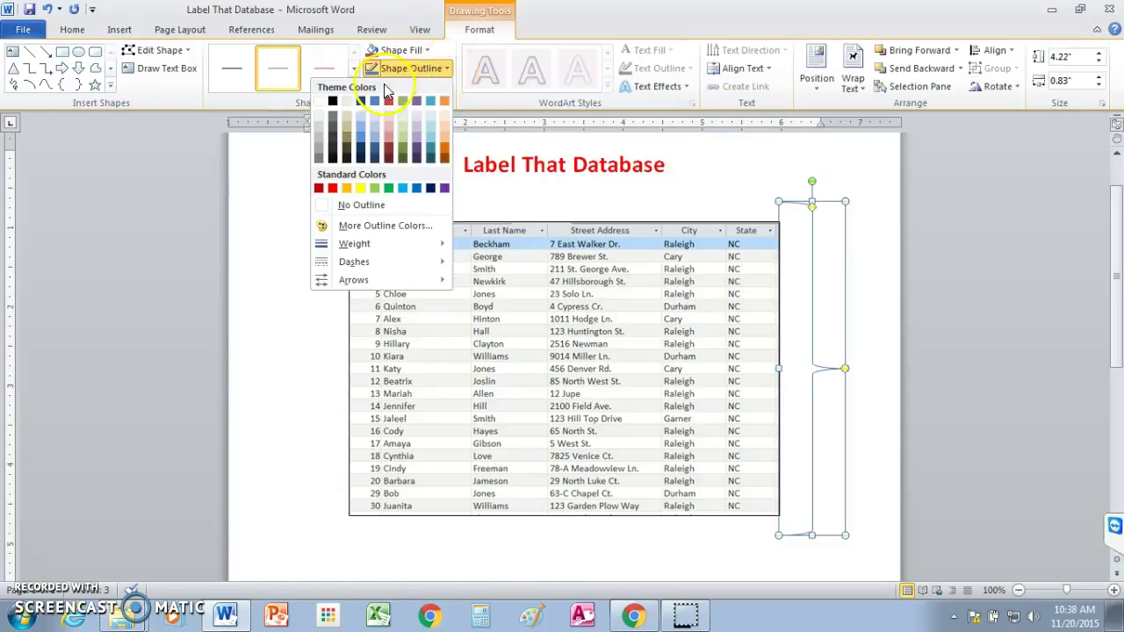
click(336, 102)
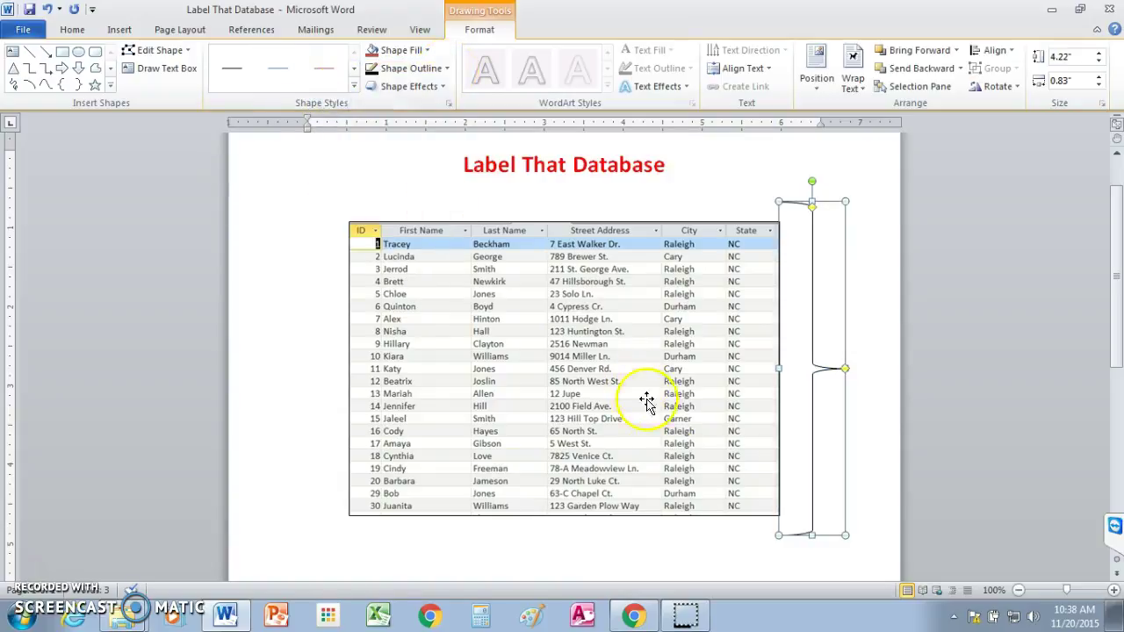
click(682, 553)
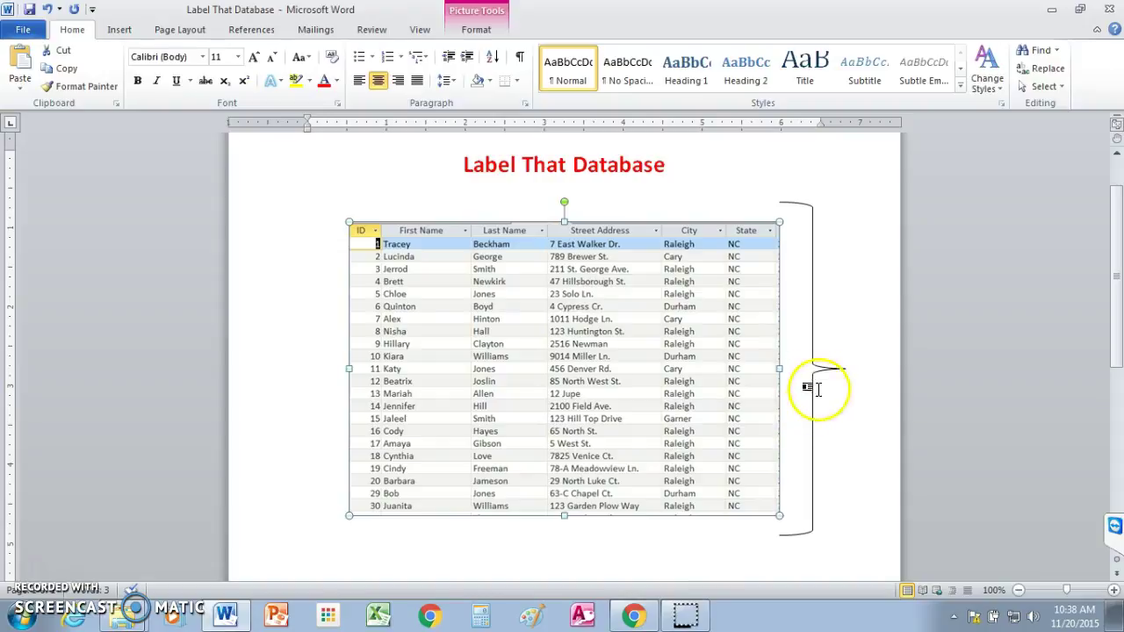
drag(815, 363, 802, 360)
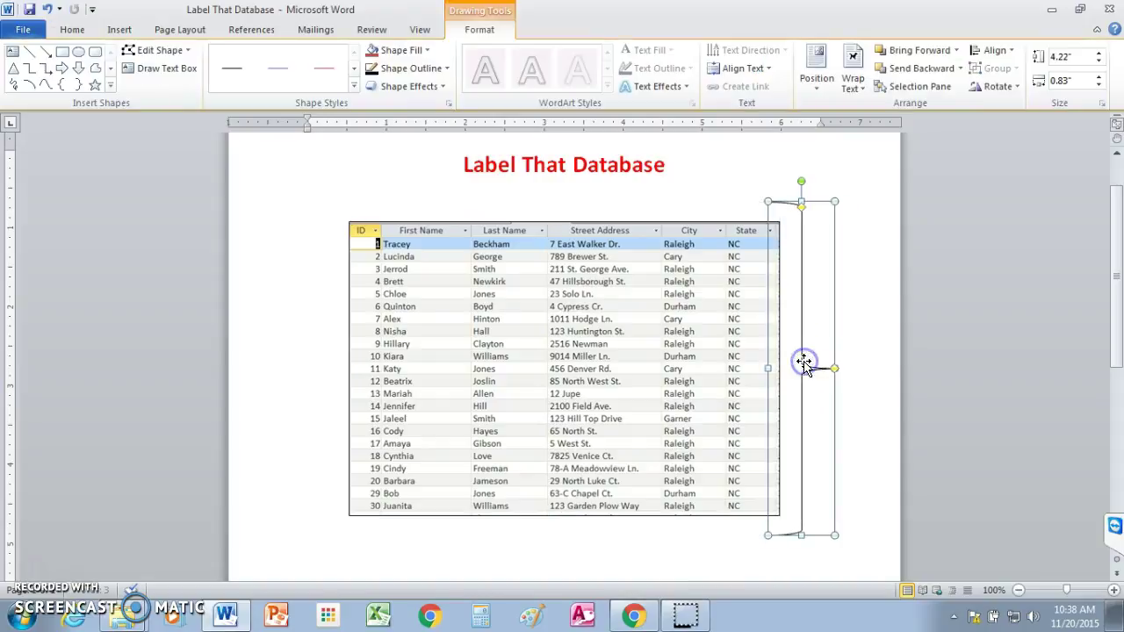
click(859, 451)
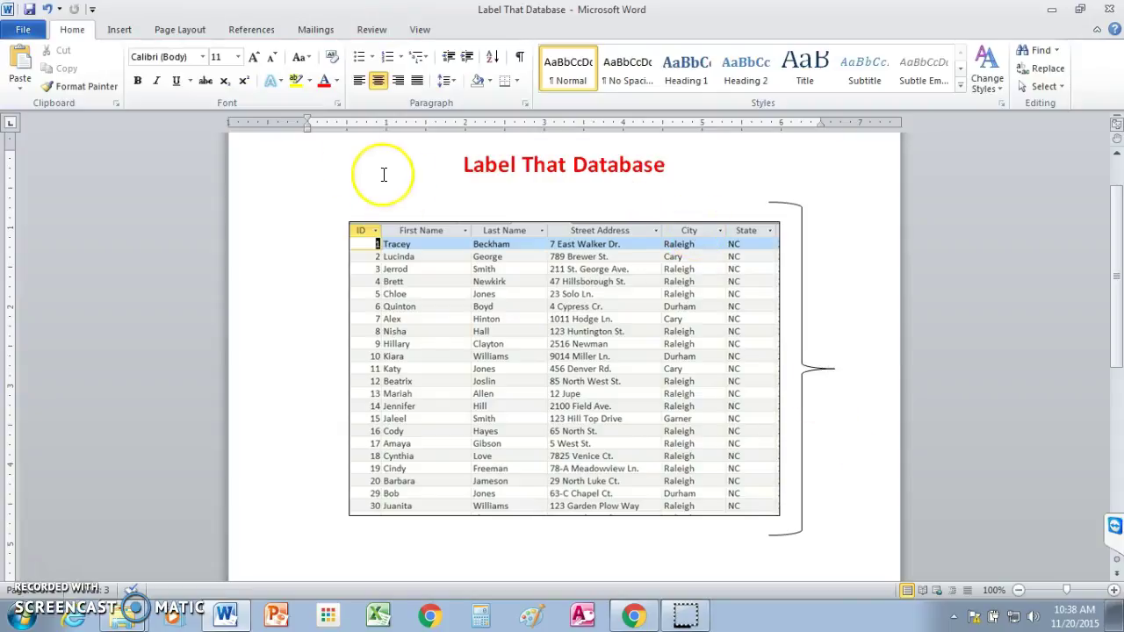
Add a text box about 0.81" tall and 0.87" wide at the brace's point, containing the label "Table".
click(117, 30)
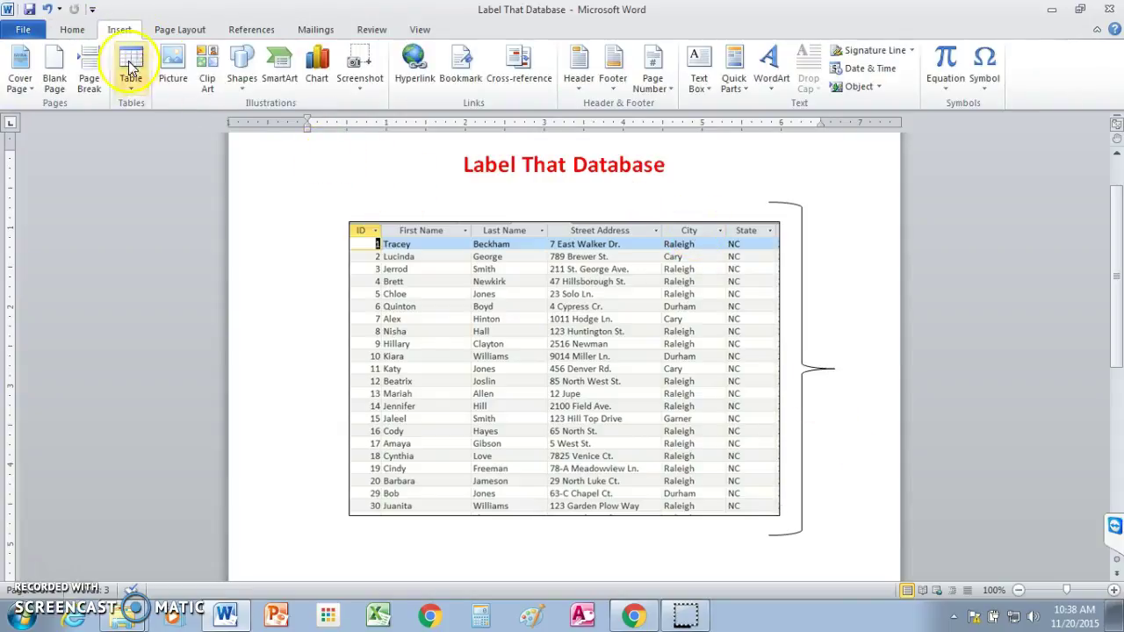
click(242, 84)
click(195, 164)
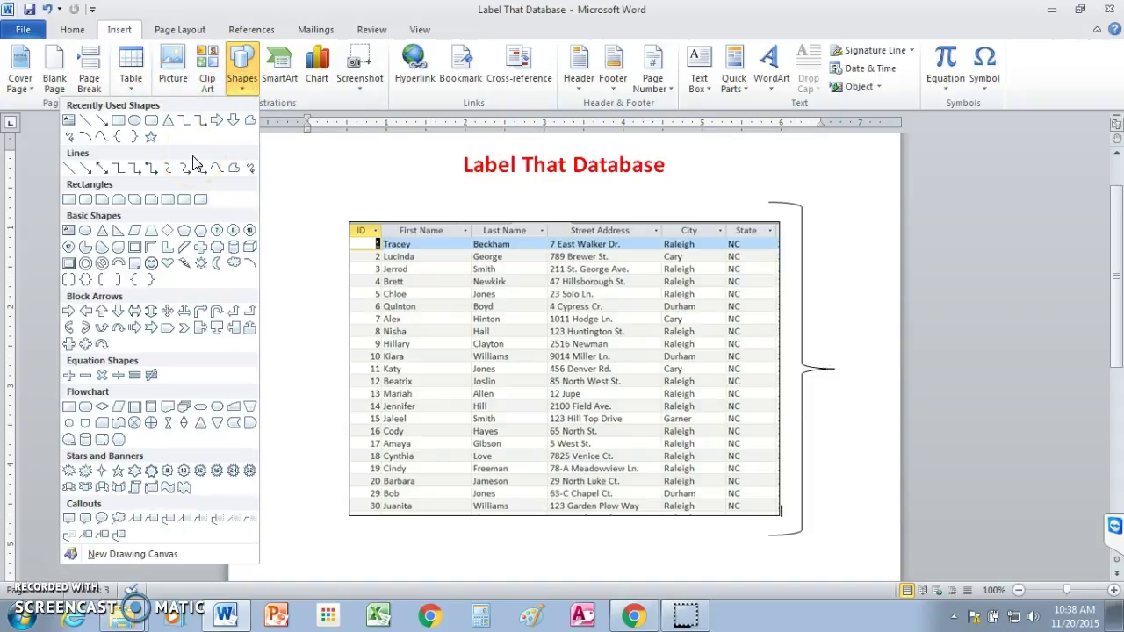
click(69, 123)
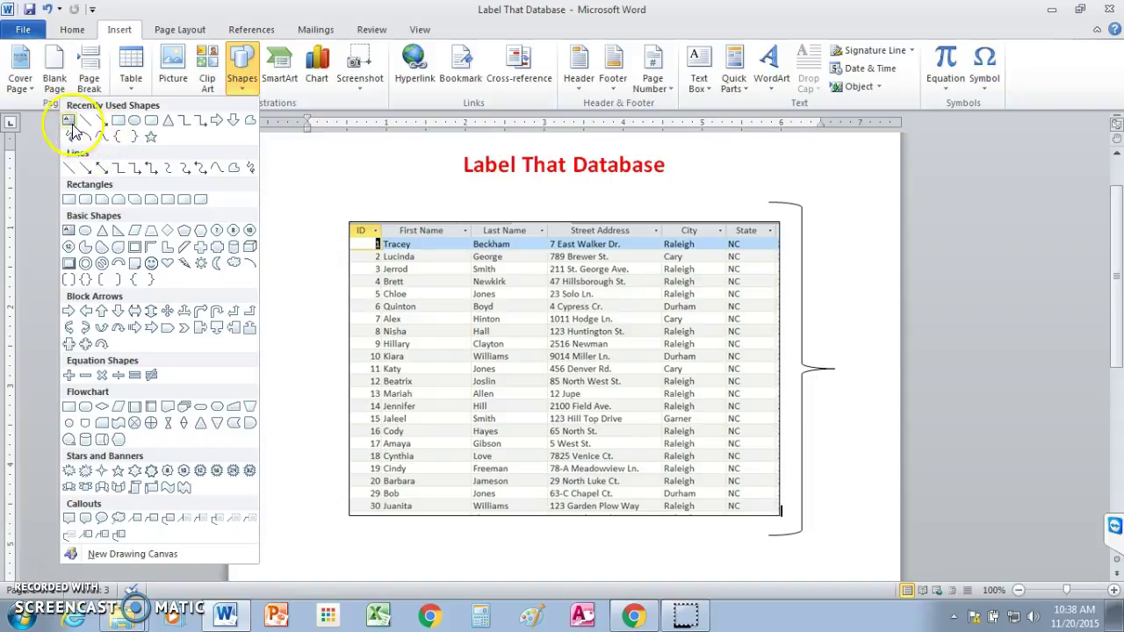
click(68, 122)
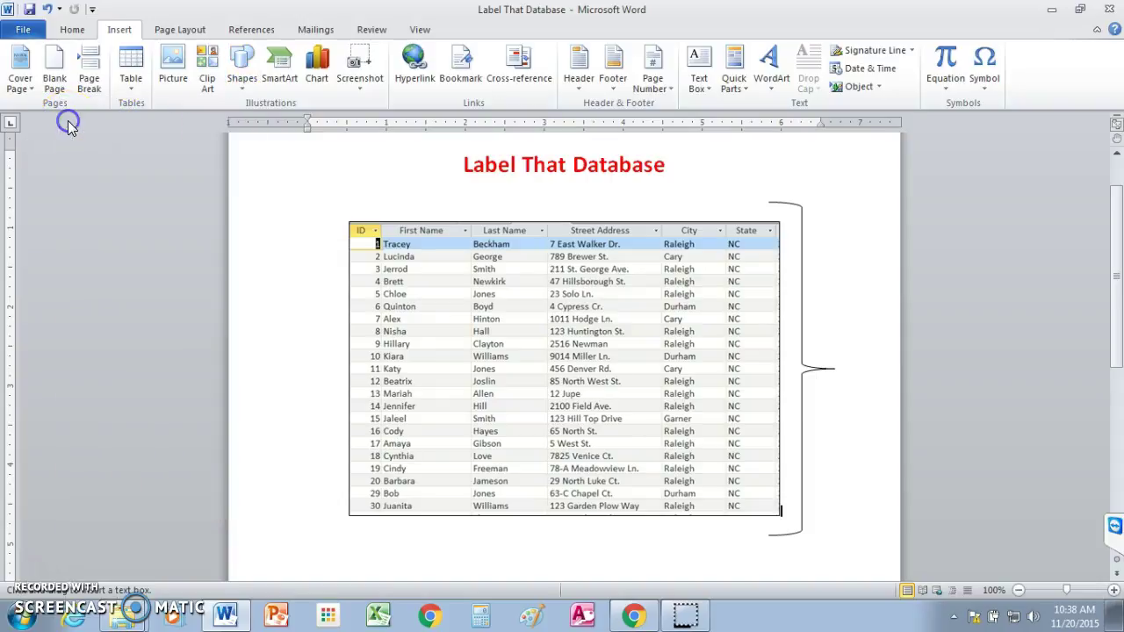
click(823, 333)
mouse_move(842, 353)
mouse_down()
mouse_move(870, 394)
mouse_move(891, 398)
mouse_up()
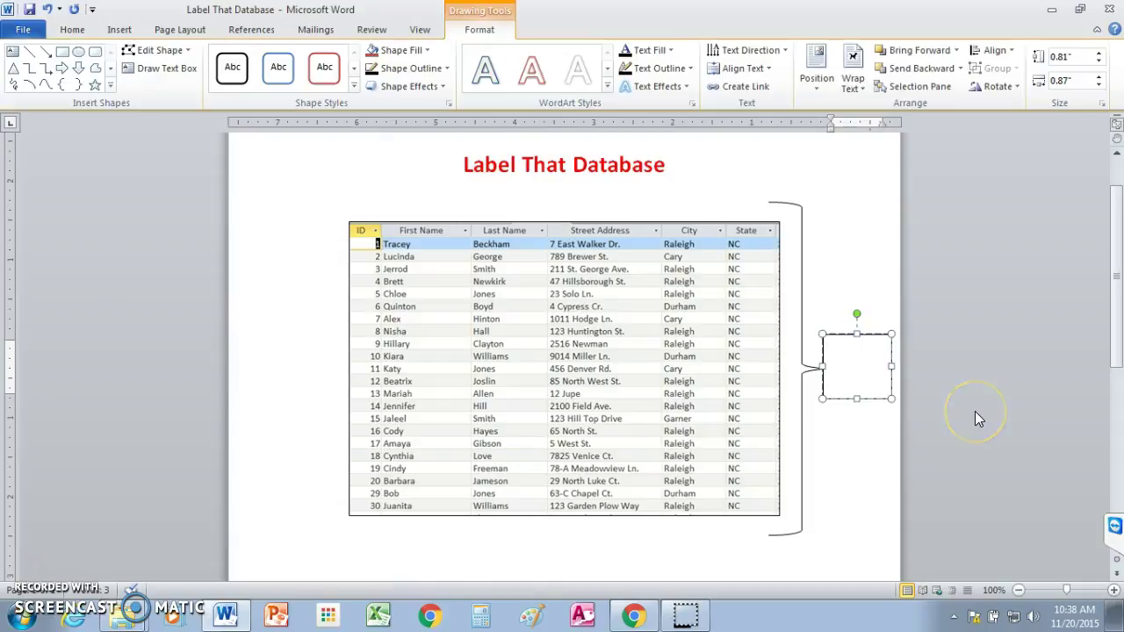
text(Table)
Make the "Table" label text bold.
drag(870, 346, 832, 345)
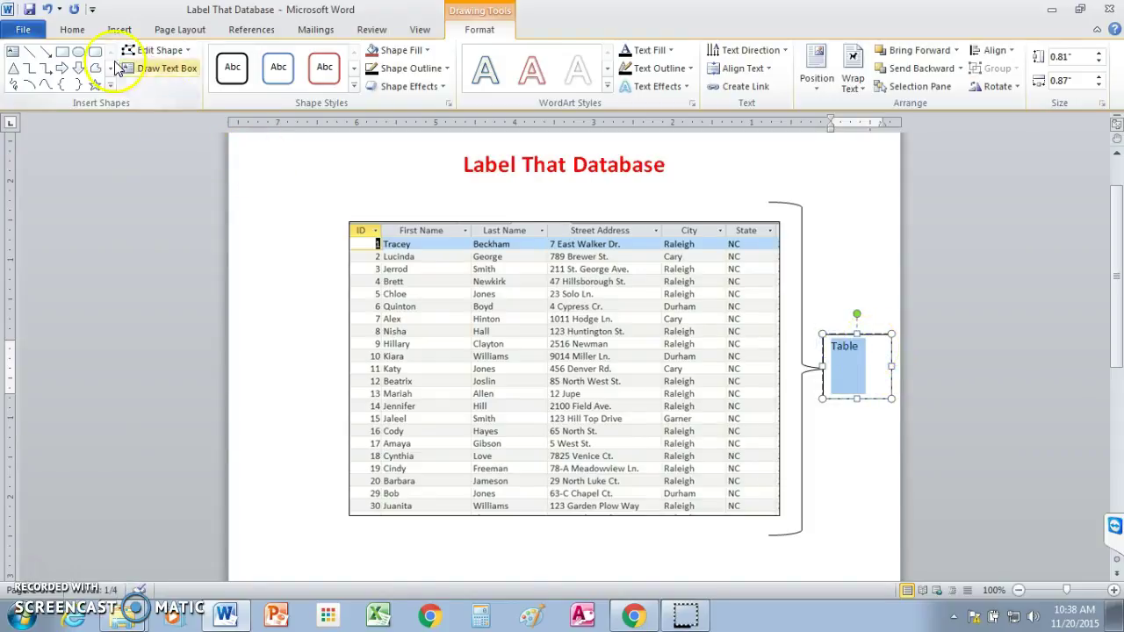
click(72, 29)
click(137, 80)
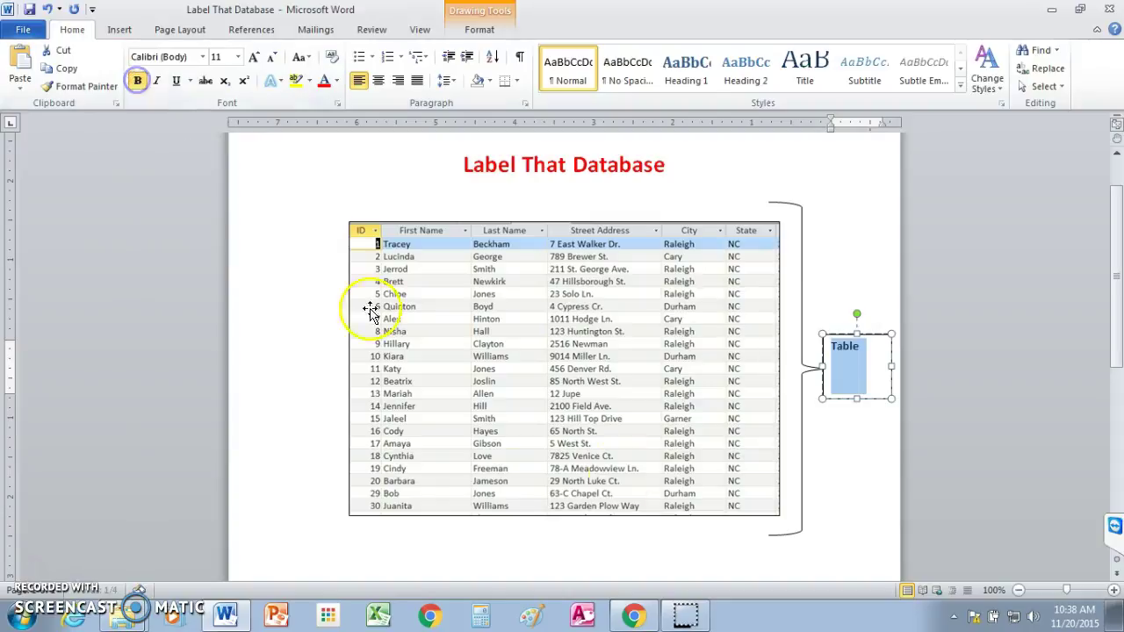
click(864, 482)
Shrink the "Table" text box to fit closely around its label, keeping it at the brace's point.
click(850, 391)
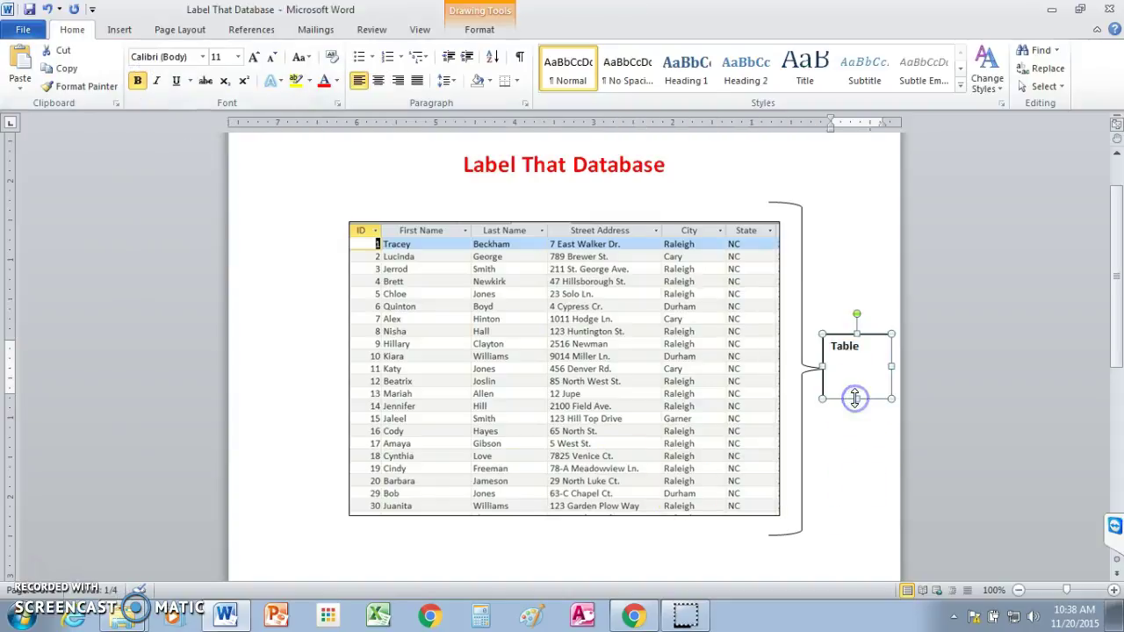
drag(848, 372, 849, 369)
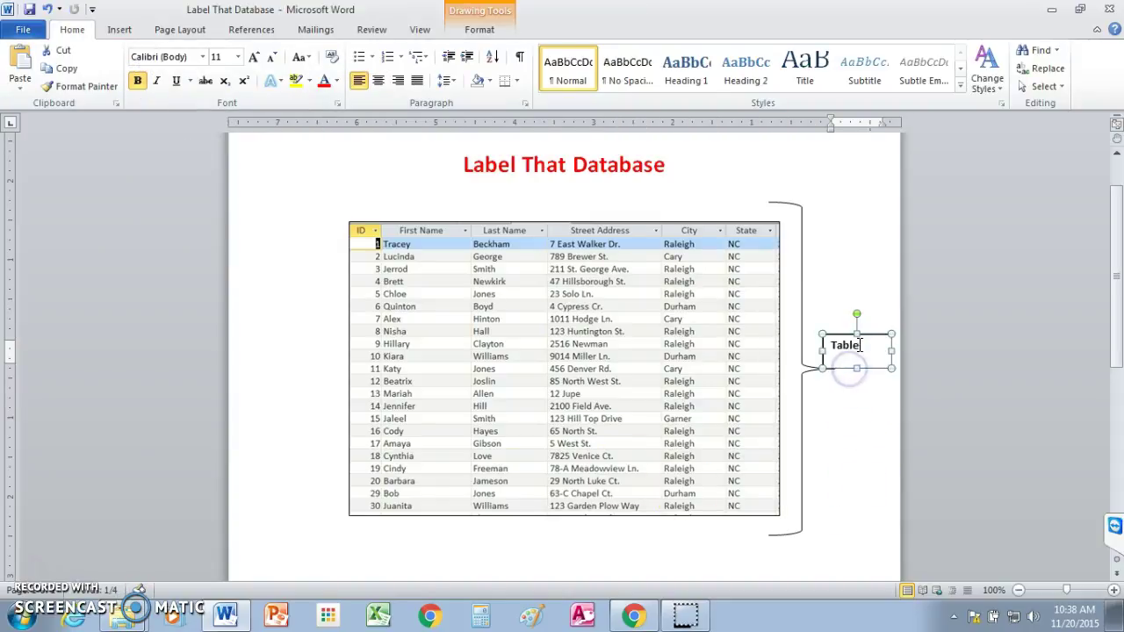
drag(856, 329, 856, 377)
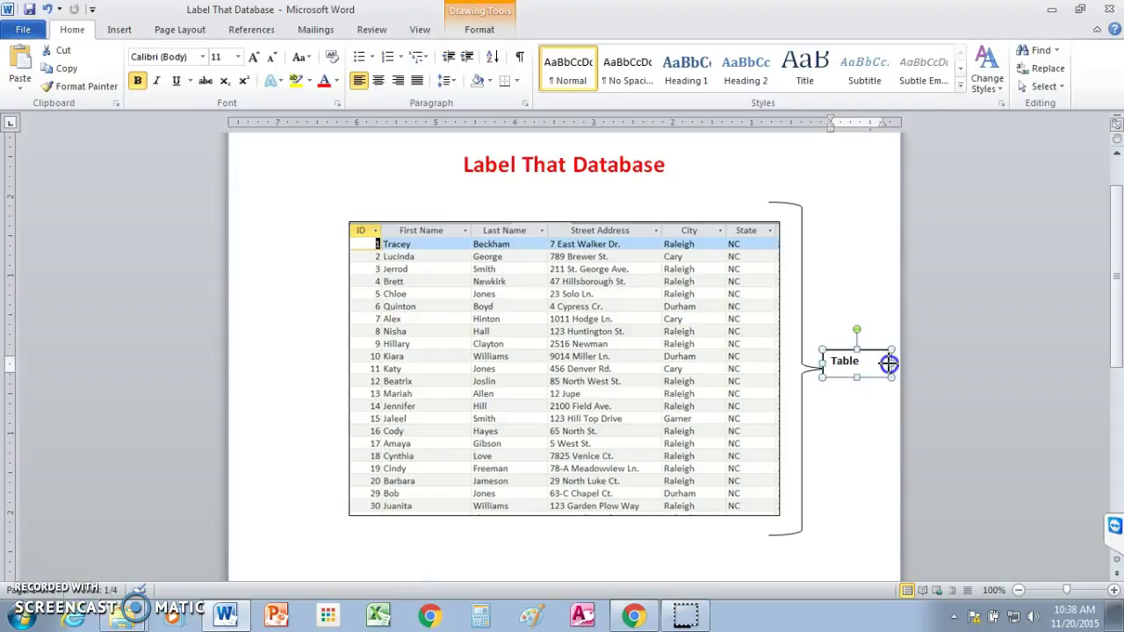
click(856, 289)
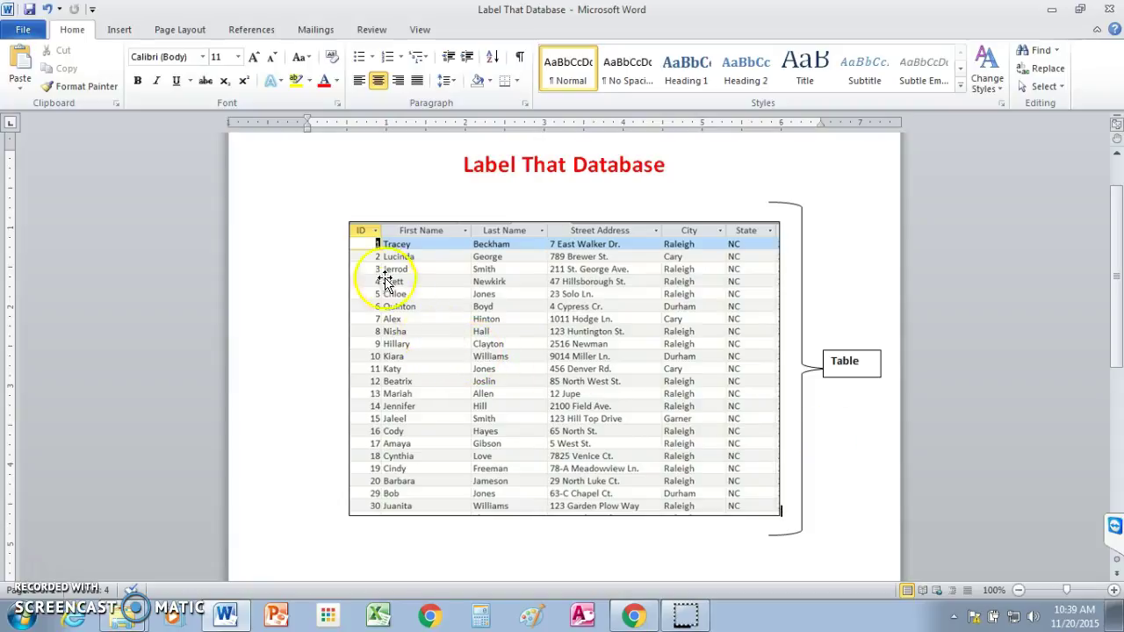
Draw a right block arrow about 1.24" tall and 1.7" wide, pointing into the database picture from its left side.
click(375, 243)
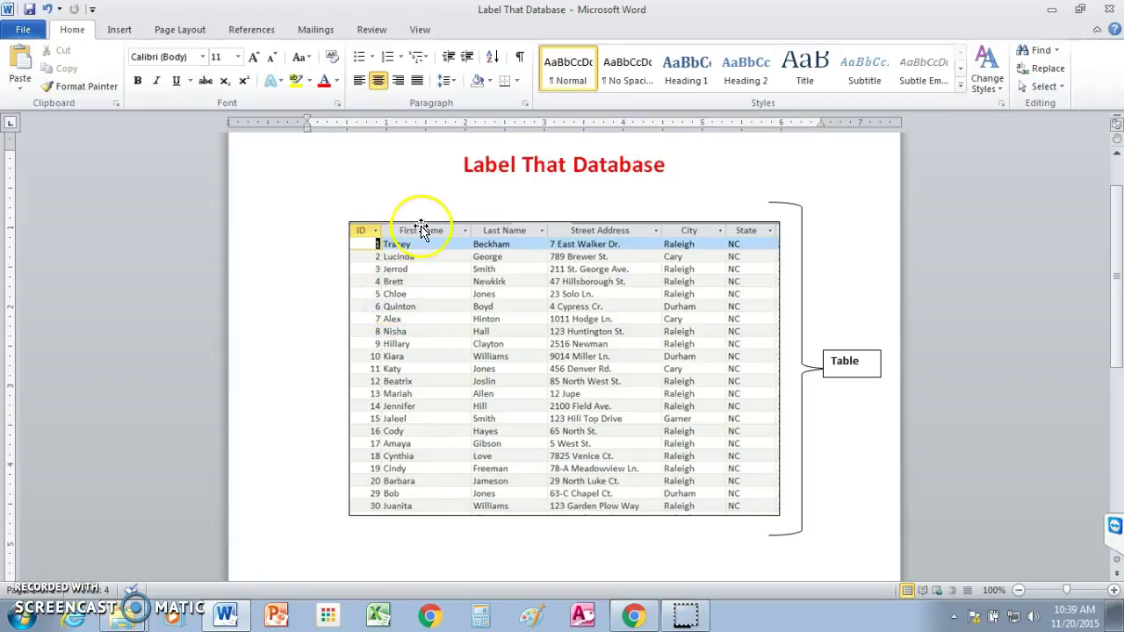
click(118, 31)
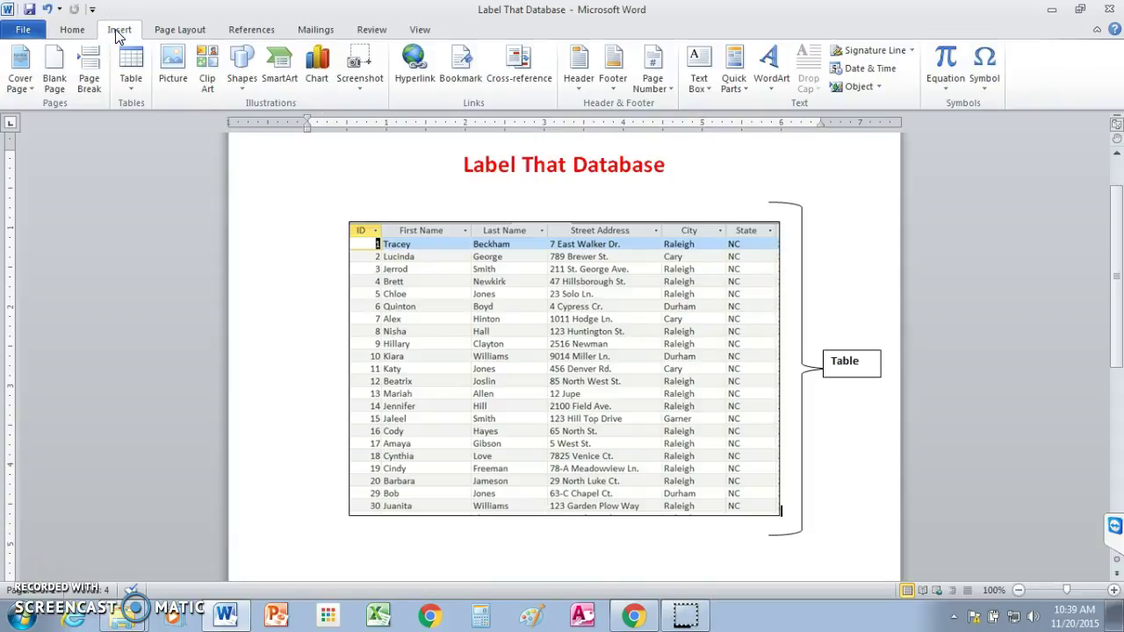
click(243, 77)
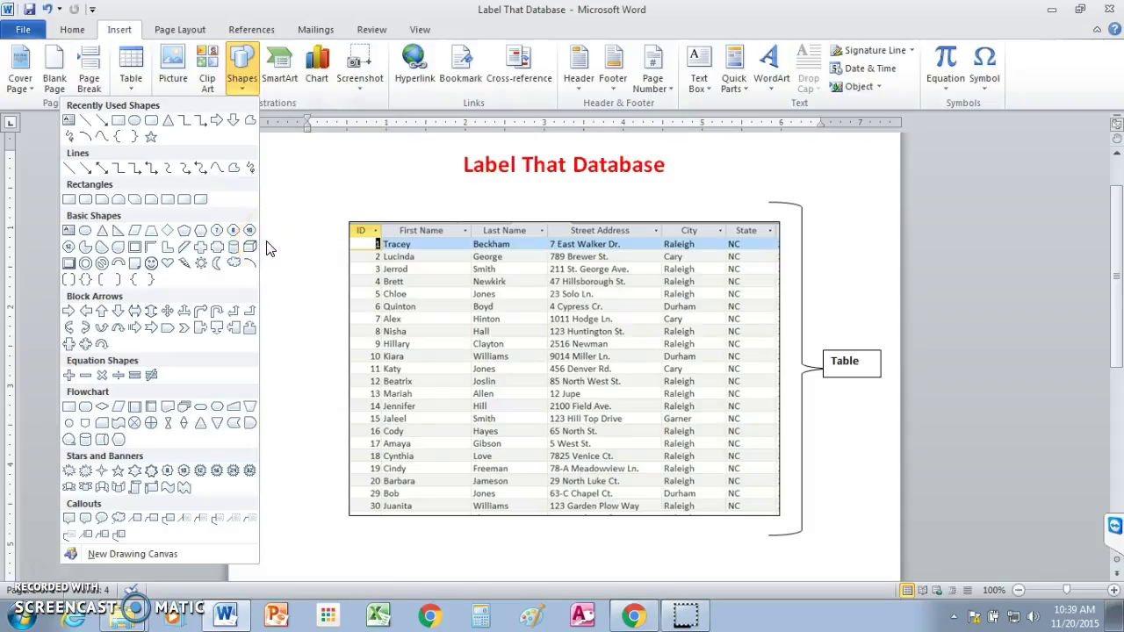
click(68, 311)
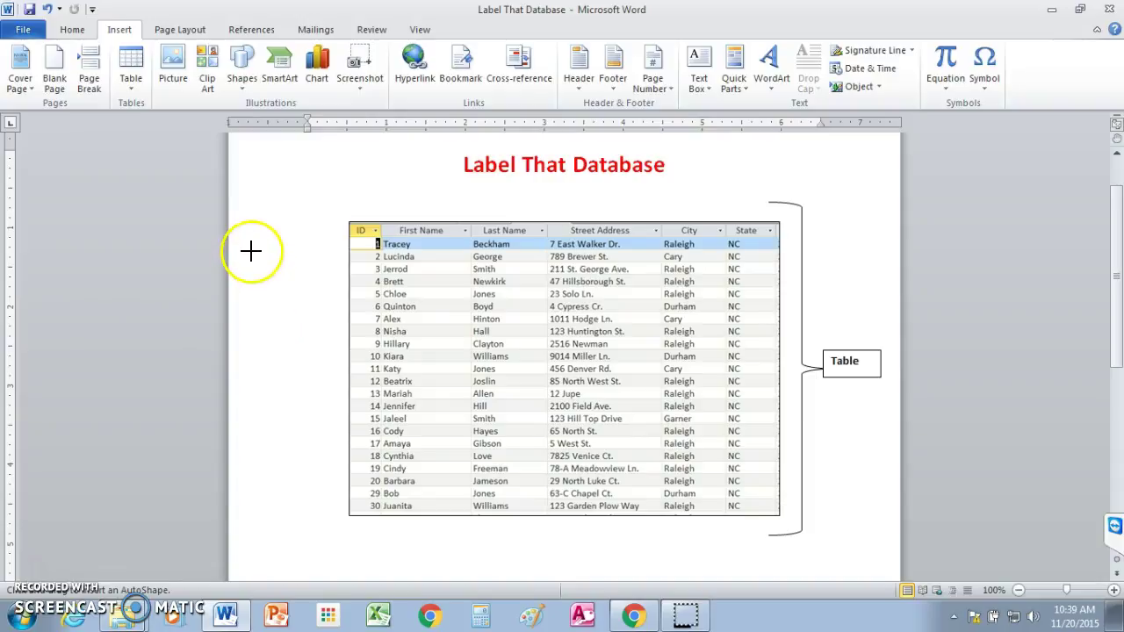
mouse_move(247, 244)
mouse_down()
mouse_move(319, 330)
mouse_move(381, 345)
mouse_up()
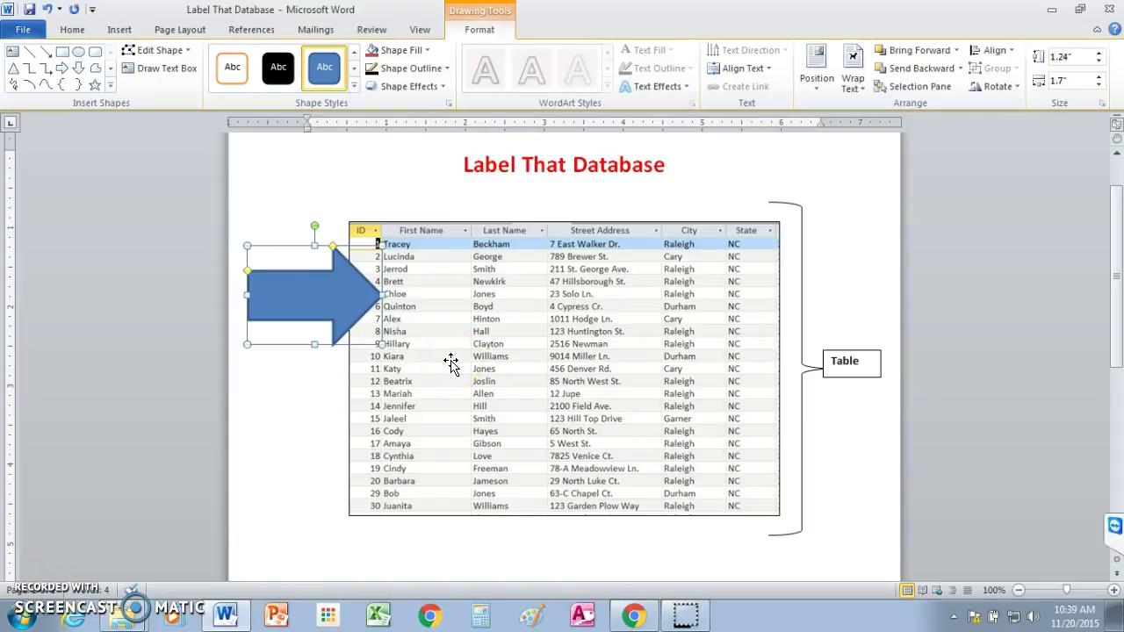
Apply the white-filled shape style with an orange outline to the arrow and label it "Record".
click(234, 79)
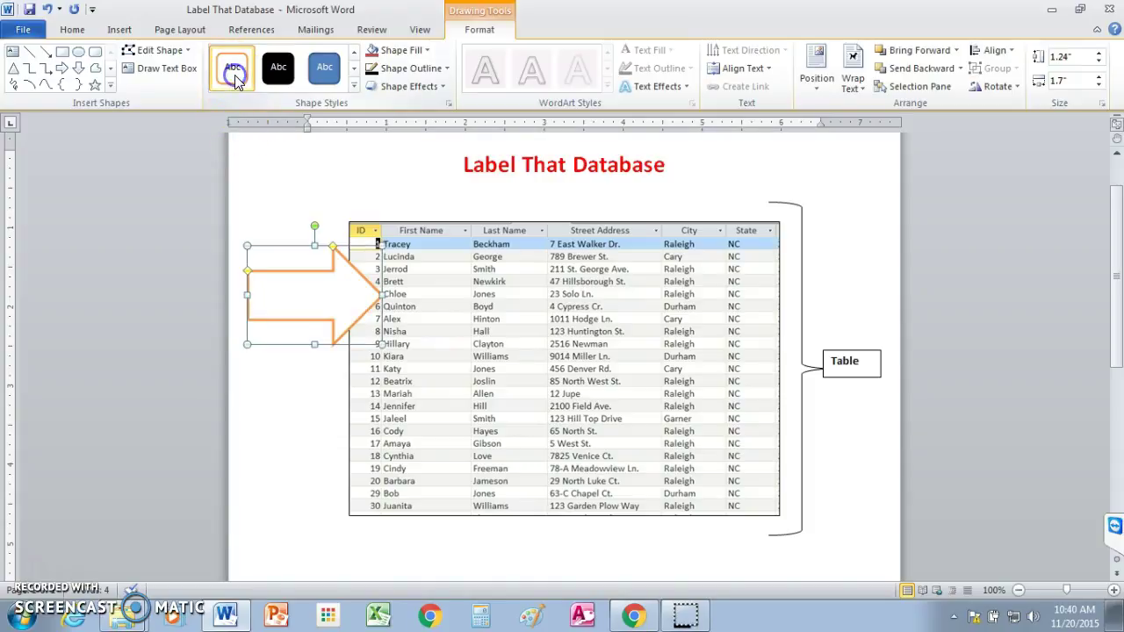
click(261, 292)
click(290, 292)
click(293, 394)
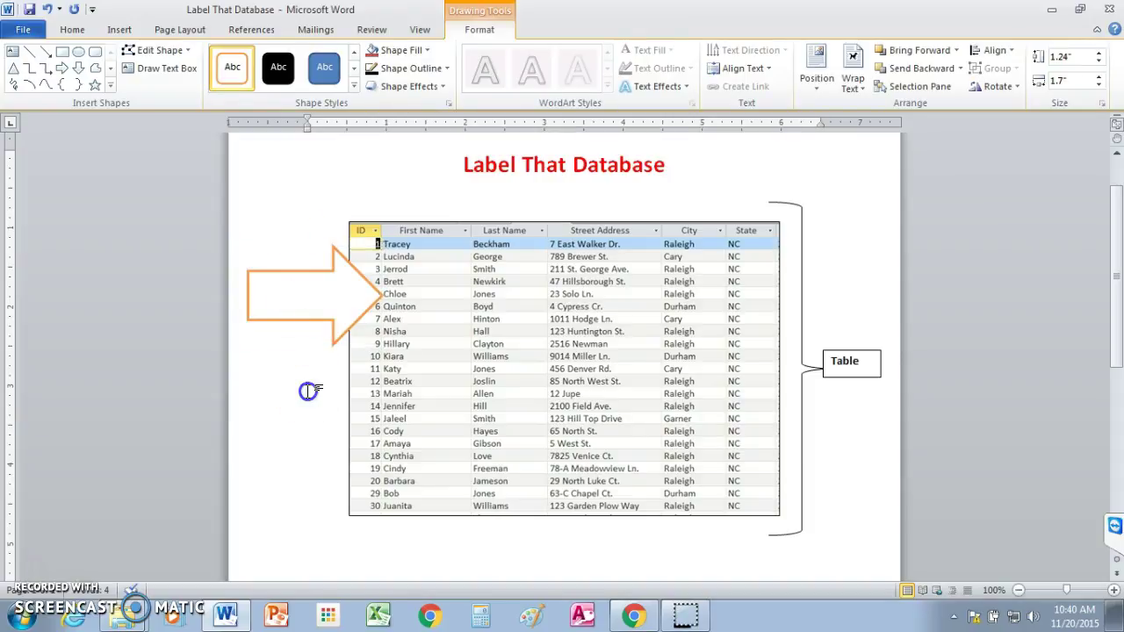
click(290, 302)
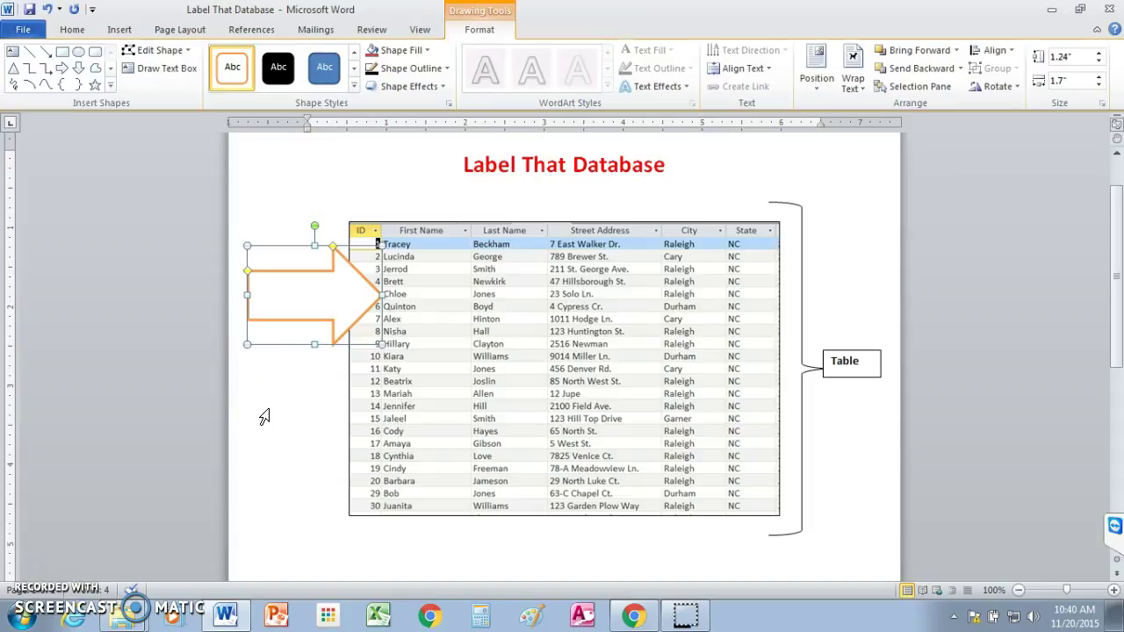
text(Record)
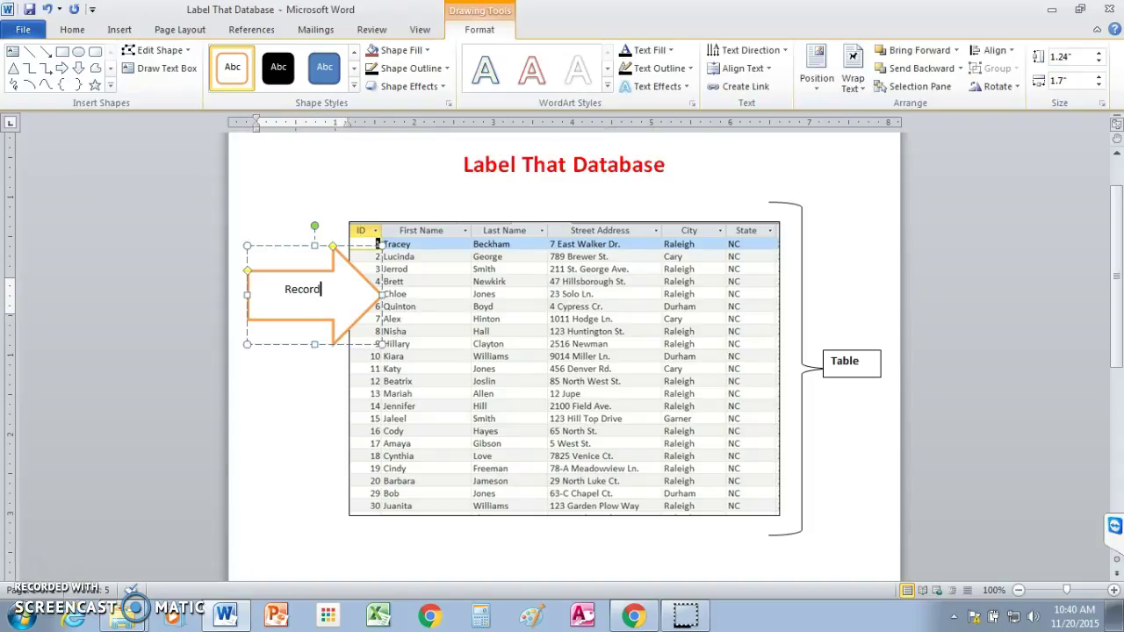
Move the "Record" arrow up and slightly left, beside the upper rows of the database picture.
triple_click(276, 362)
click(288, 331)
click(294, 205)
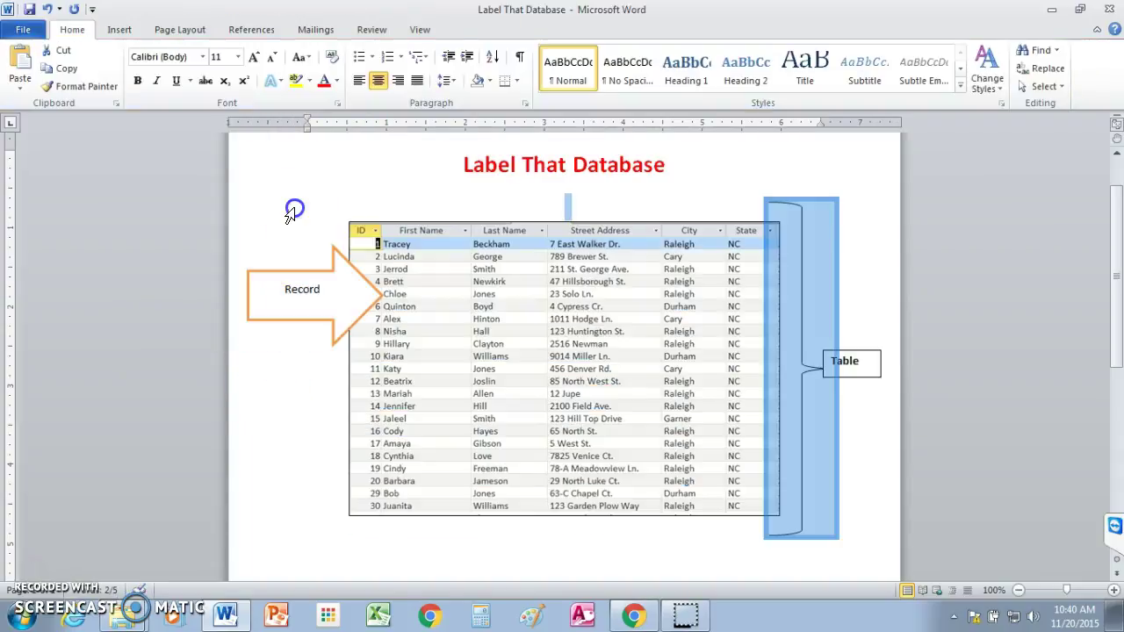
click(307, 270)
drag(307, 270, 302, 246)
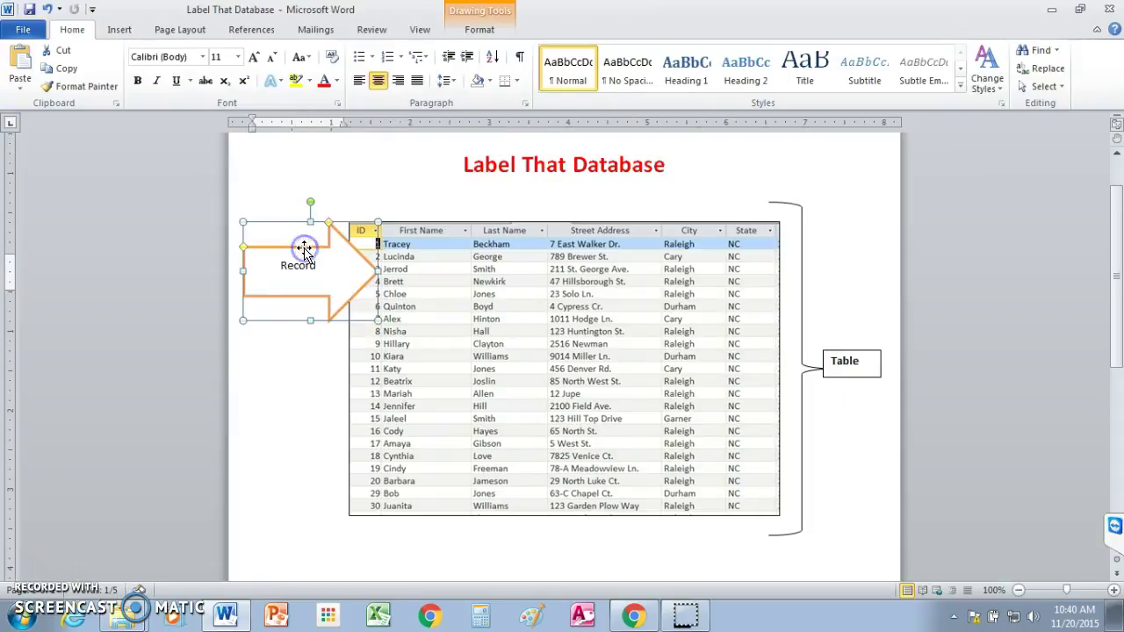
click(321, 402)
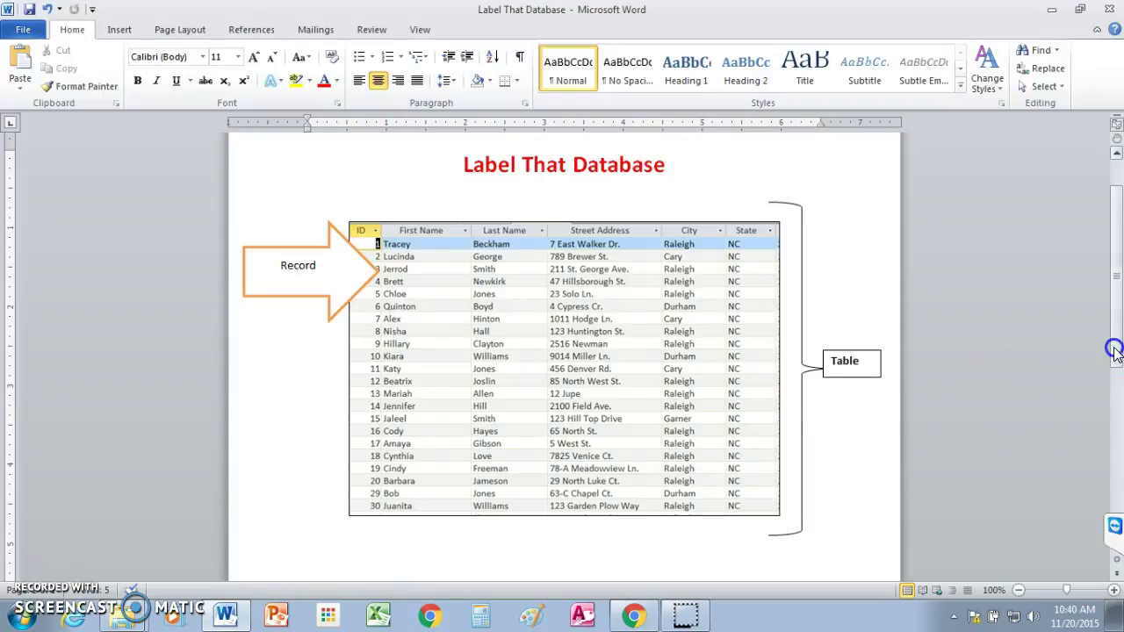
Draw a down block arrow about 2.19" tall and 2.12" wide over the First Name column of the database picture.
scroll(1097, 364, down, 2)
scroll(1089, 364, up, 3)
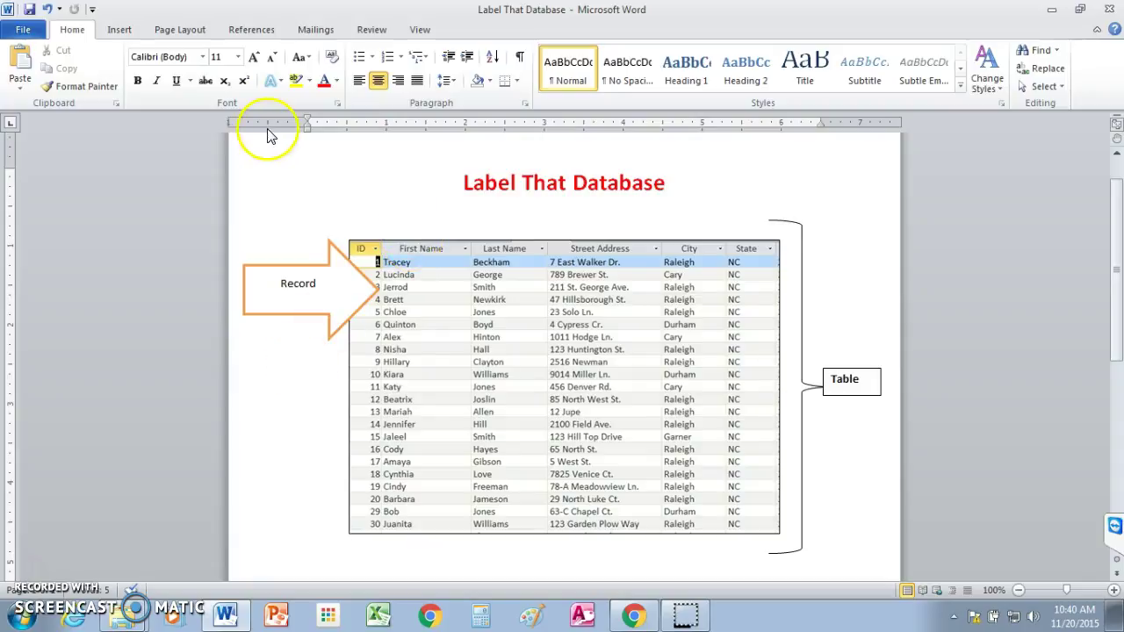
click(119, 30)
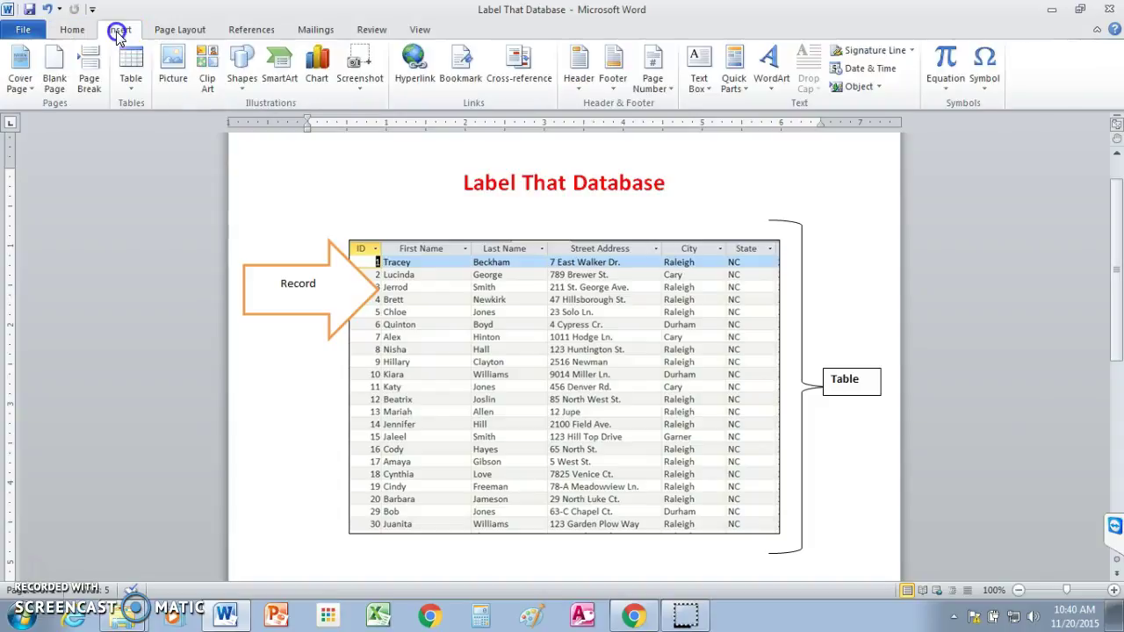
click(243, 86)
click(169, 250)
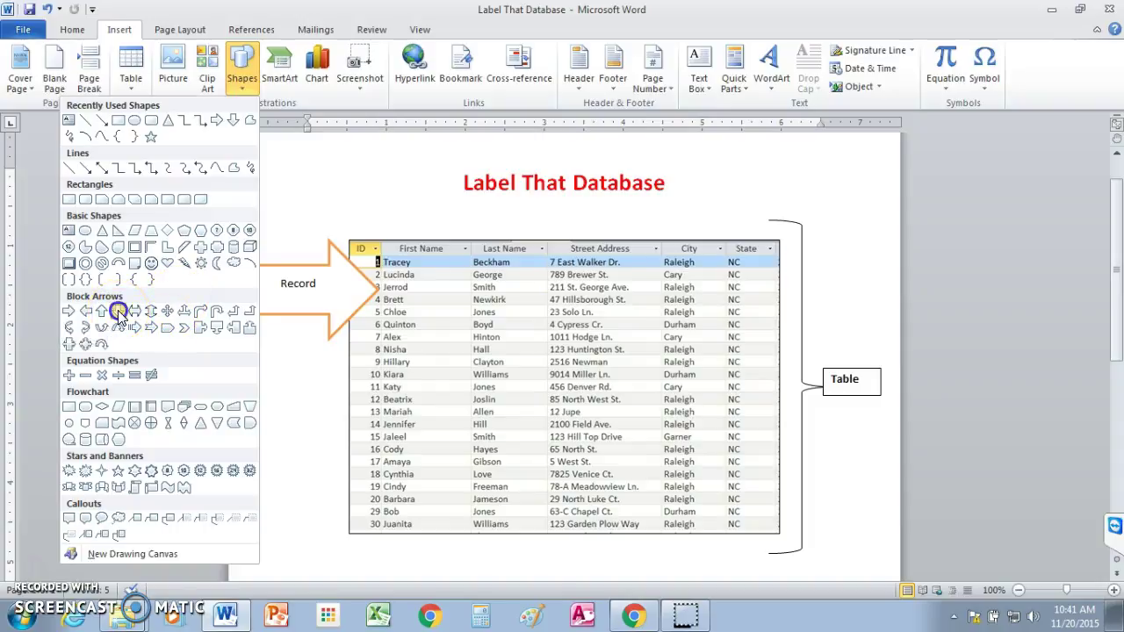
click(118, 315)
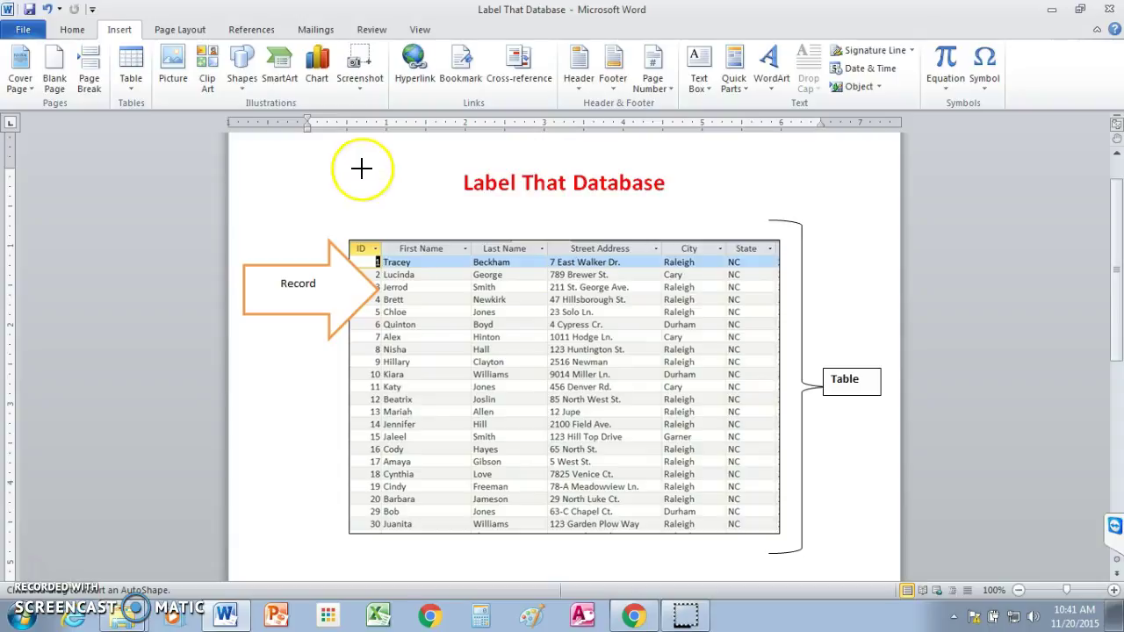
mouse_move(357, 145)
mouse_down()
mouse_move(366, 188)
mouse_move(437, 282)
mouse_move(525, 319)
mouse_up()
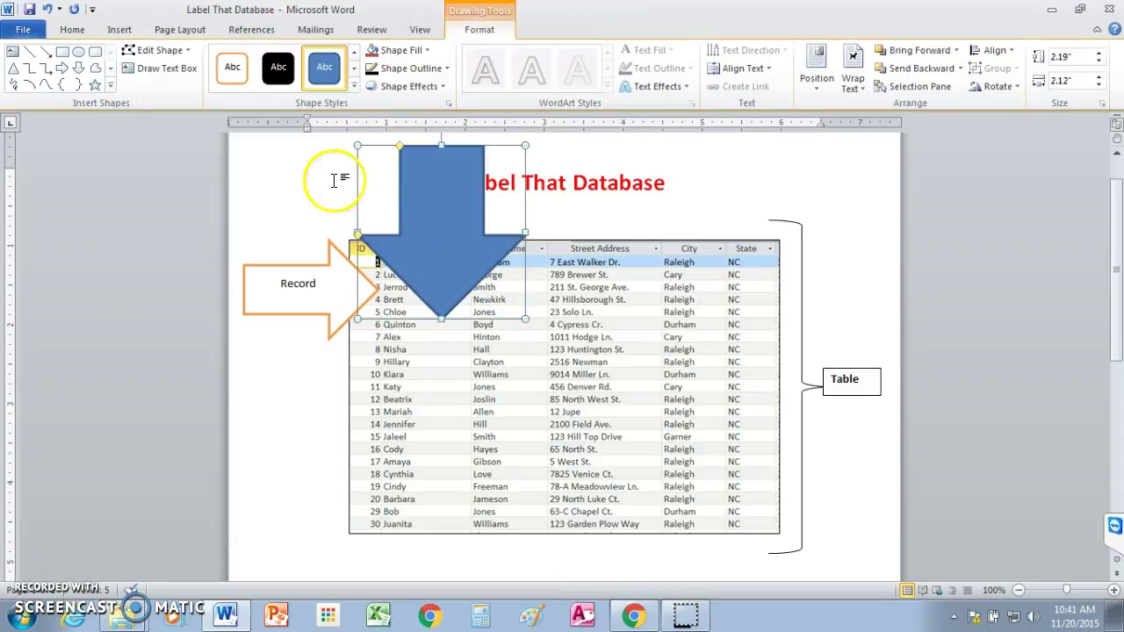
Apply the white-filled shape style with an orange outline to the down arrow and label it "Field".
click(232, 67)
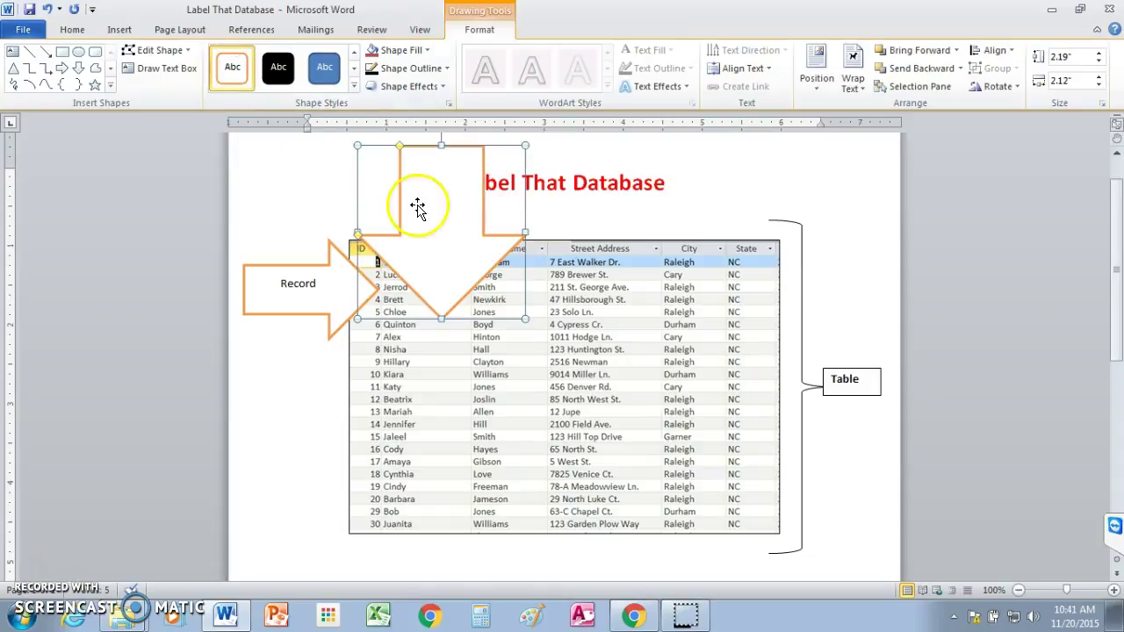
click(453, 253)
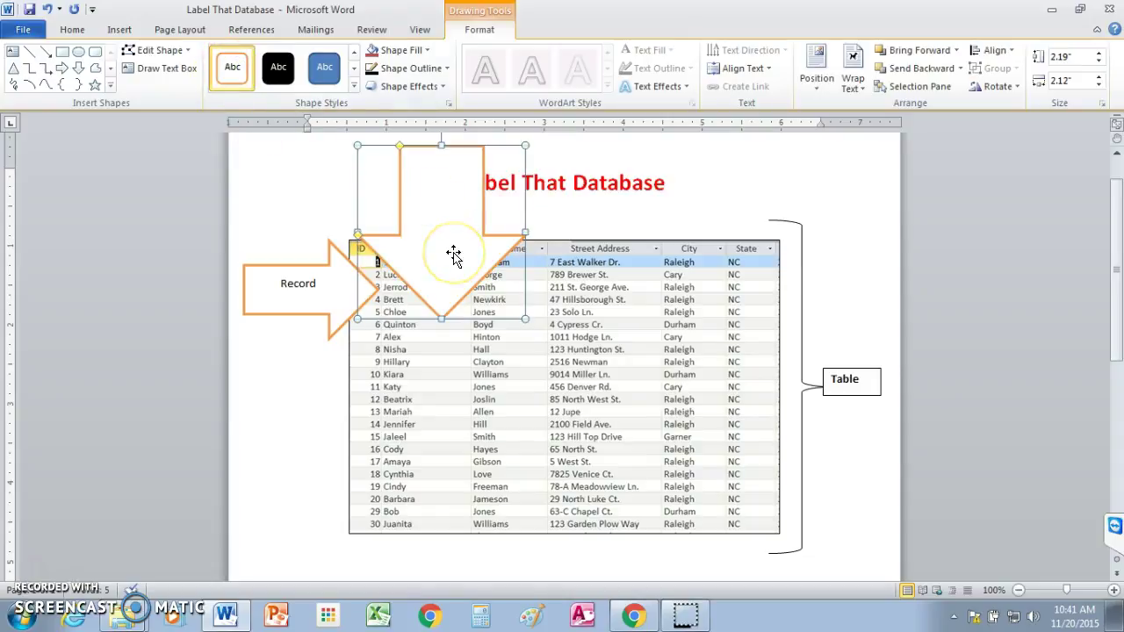
text(Field)
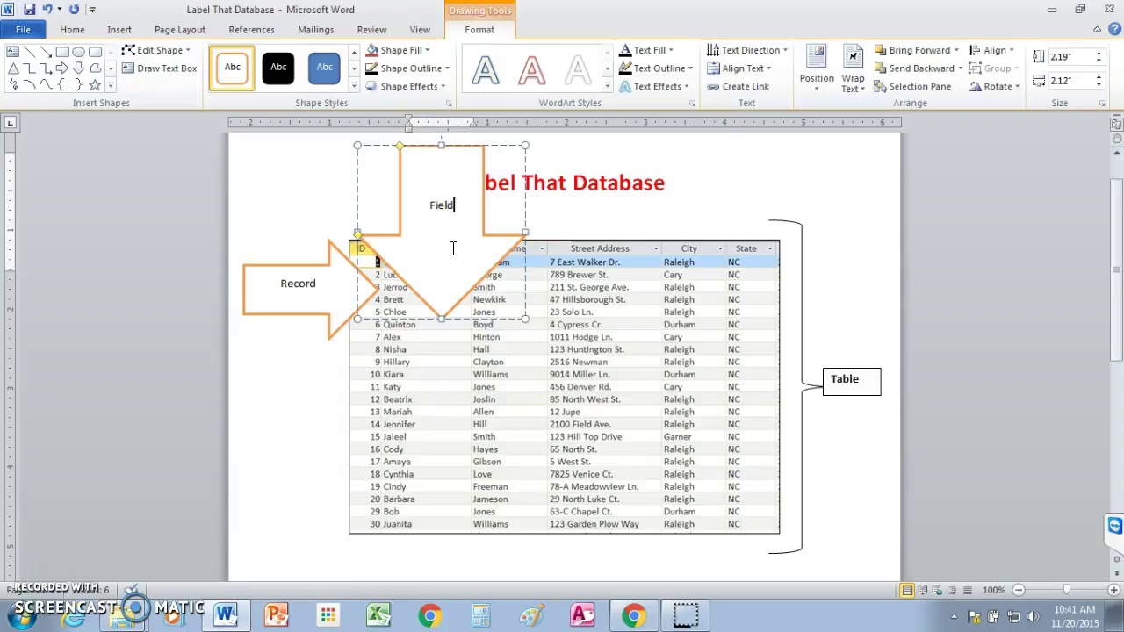
Make the "Field" and "Record" arrow labels bold.
drag(451, 201, 419, 204)
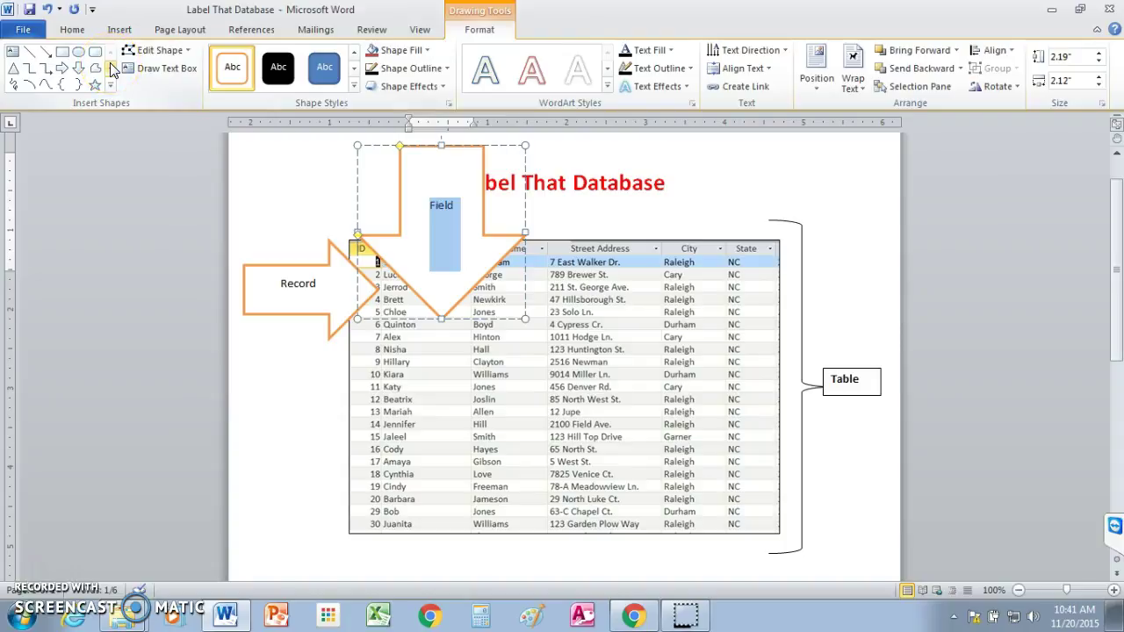
click(316, 282)
drag(320, 281, 279, 285)
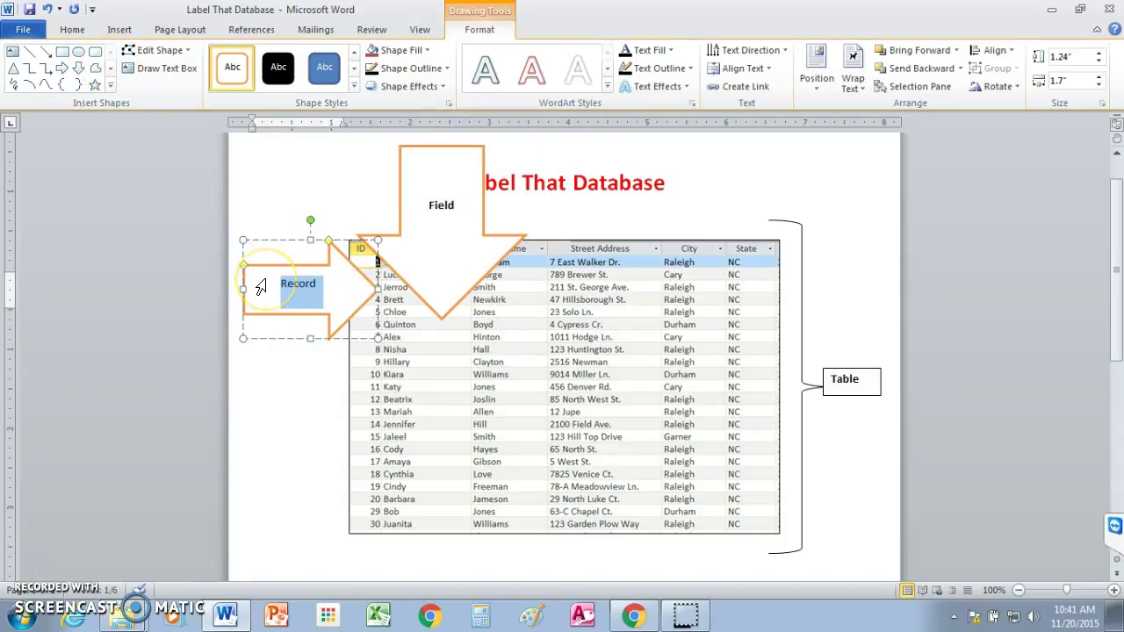
Shrink the "Field" arrow to about 1.53" tall and 1.69" wide and move it above the picture, pointing at the State column header.
click(474, 199)
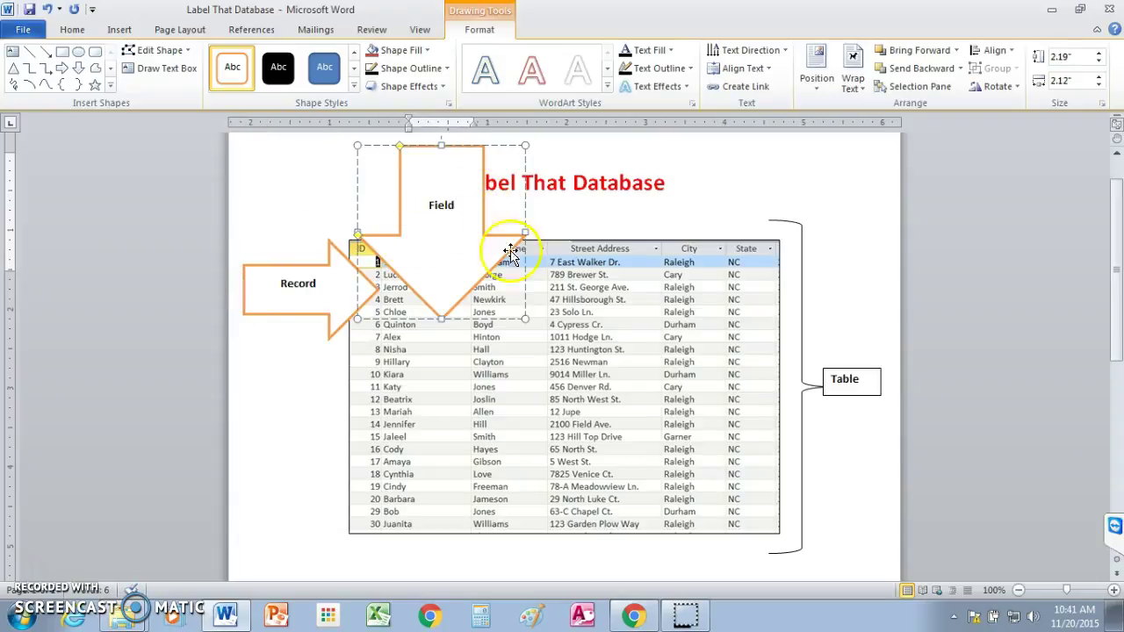
drag(525, 318, 492, 269)
drag(437, 203, 435, 178)
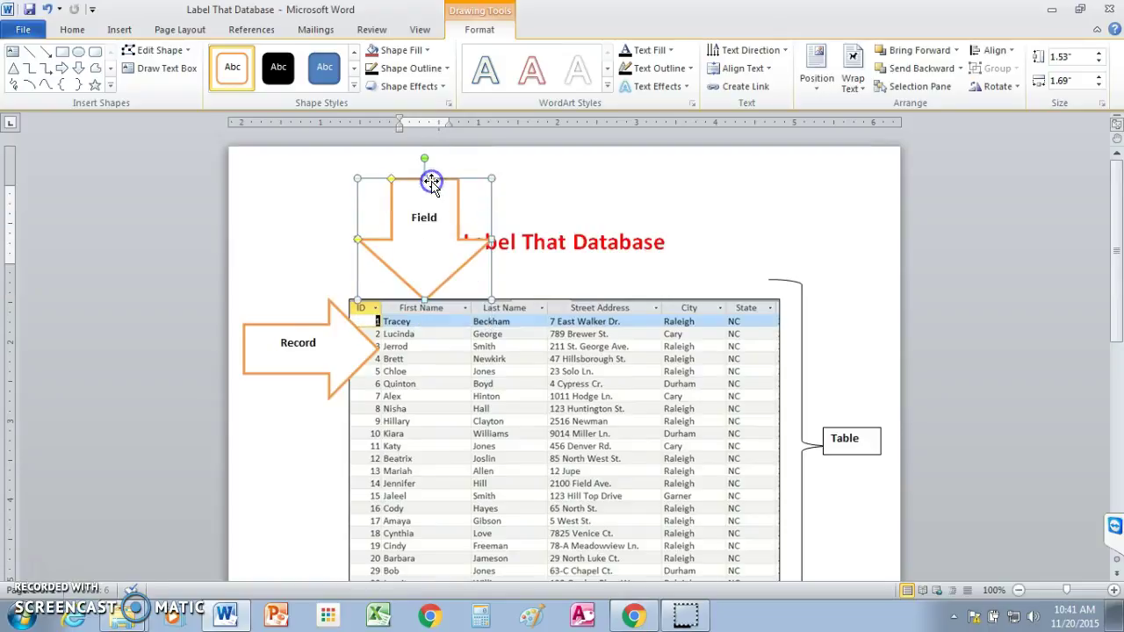
click(568, 194)
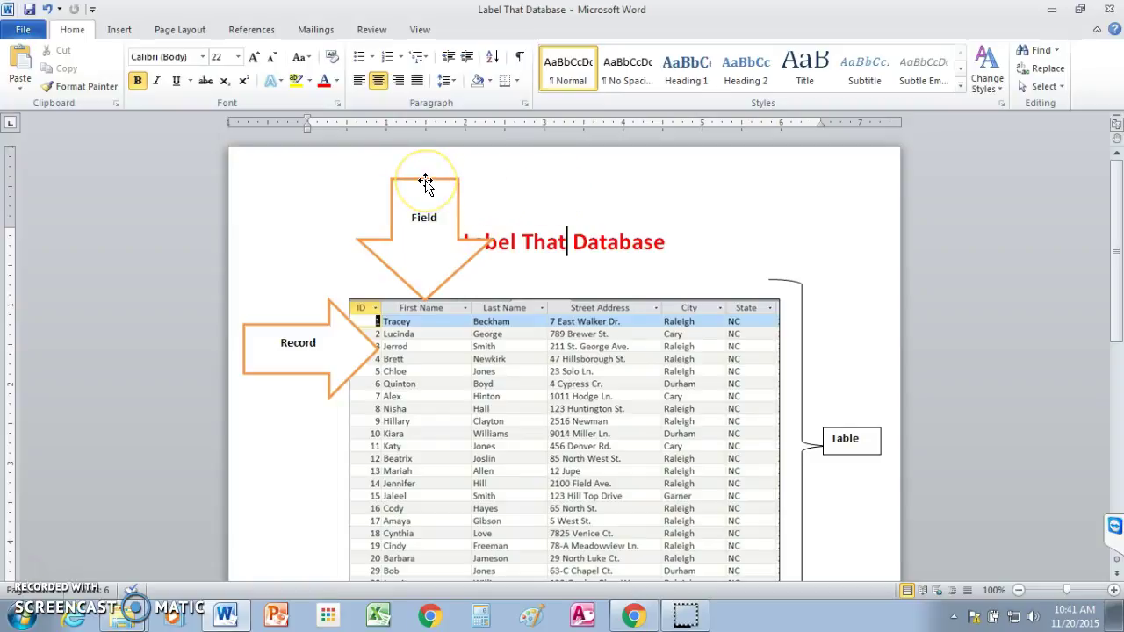
drag(423, 181, 751, 181)
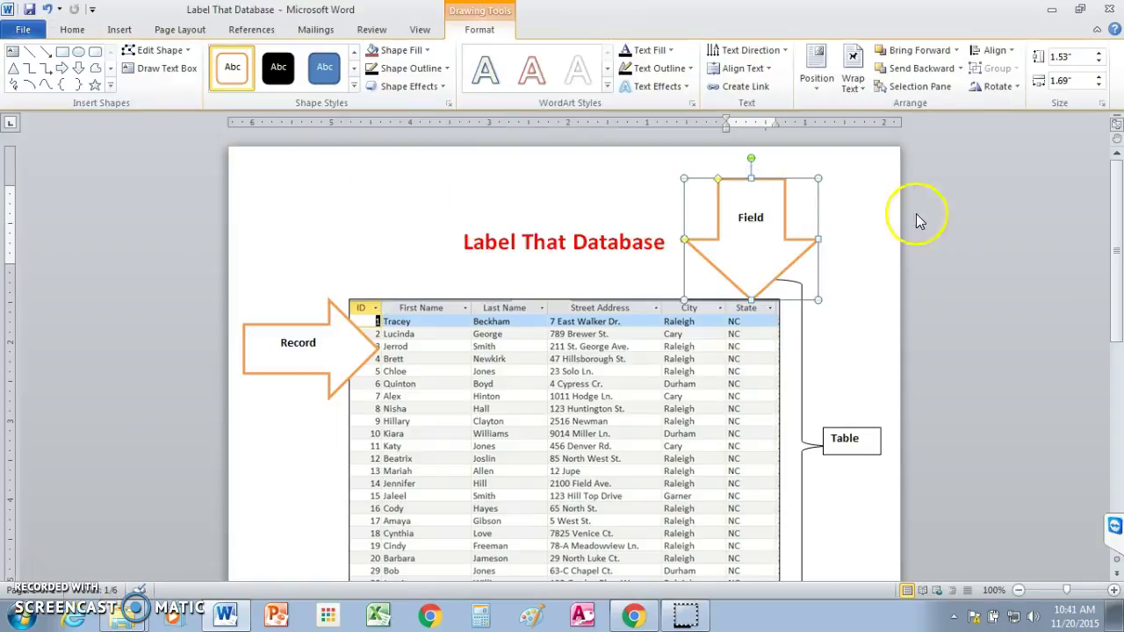
click(861, 210)
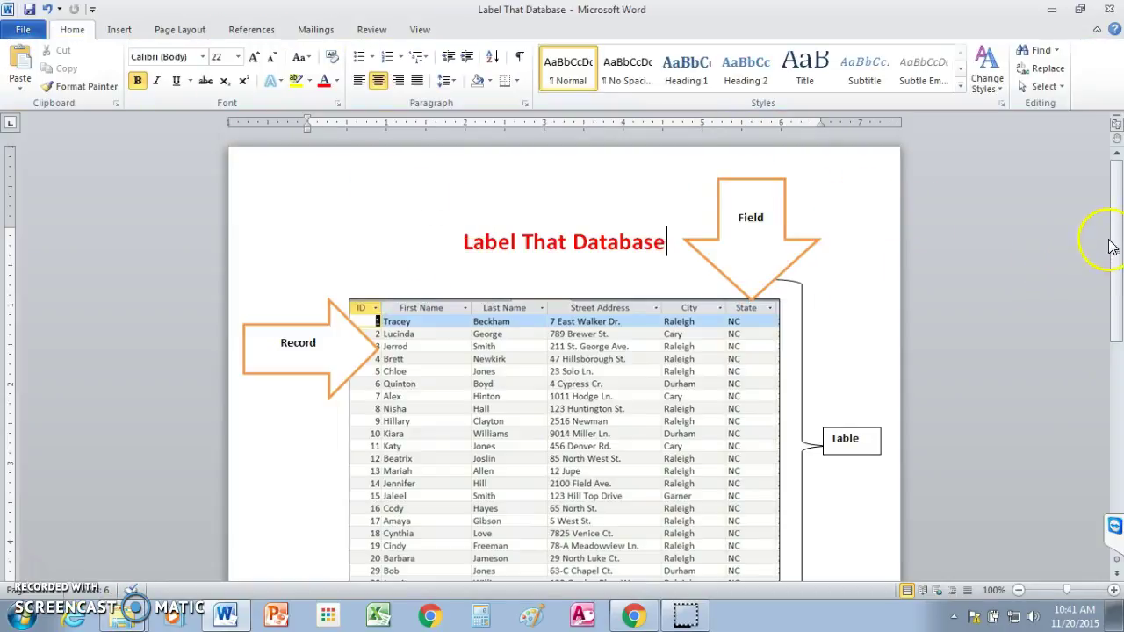
Draw an up block arrow about 3.66" tall and 3.51" wide below the database picture, with its tip over the lower rows.
drag(1109, 226, 1118, 272)
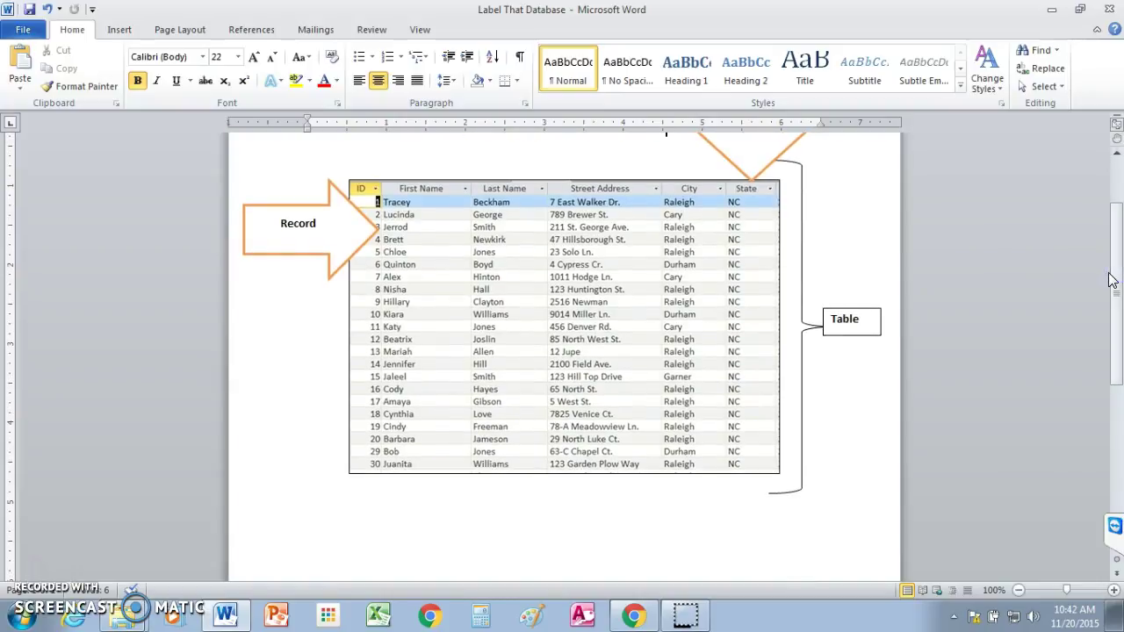
drag(1116, 266, 1118, 275)
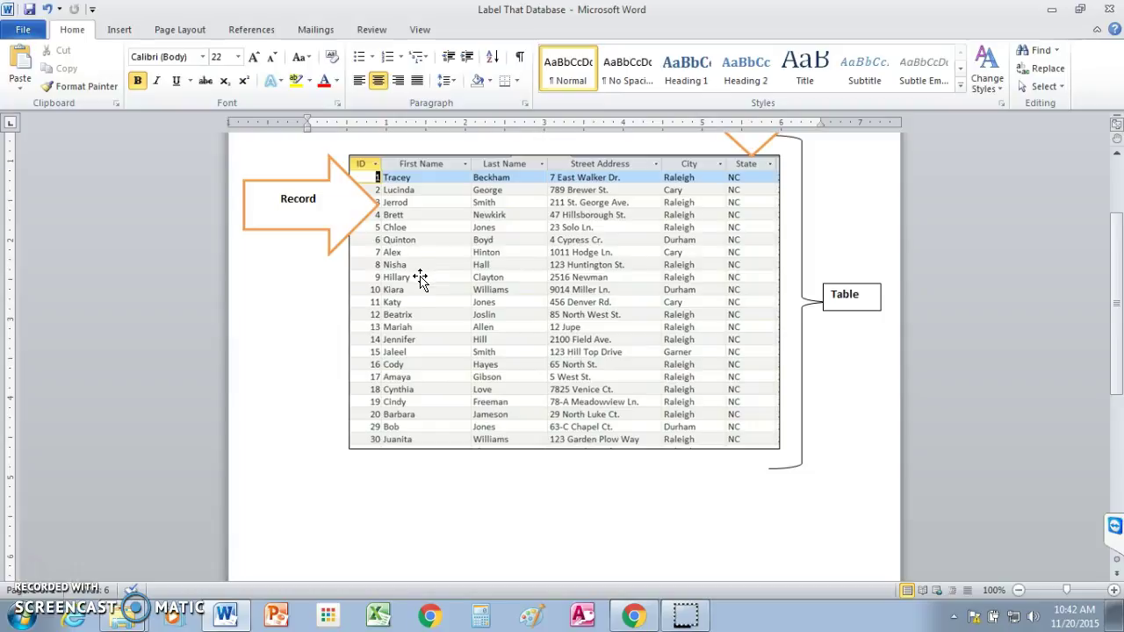
click(418, 299)
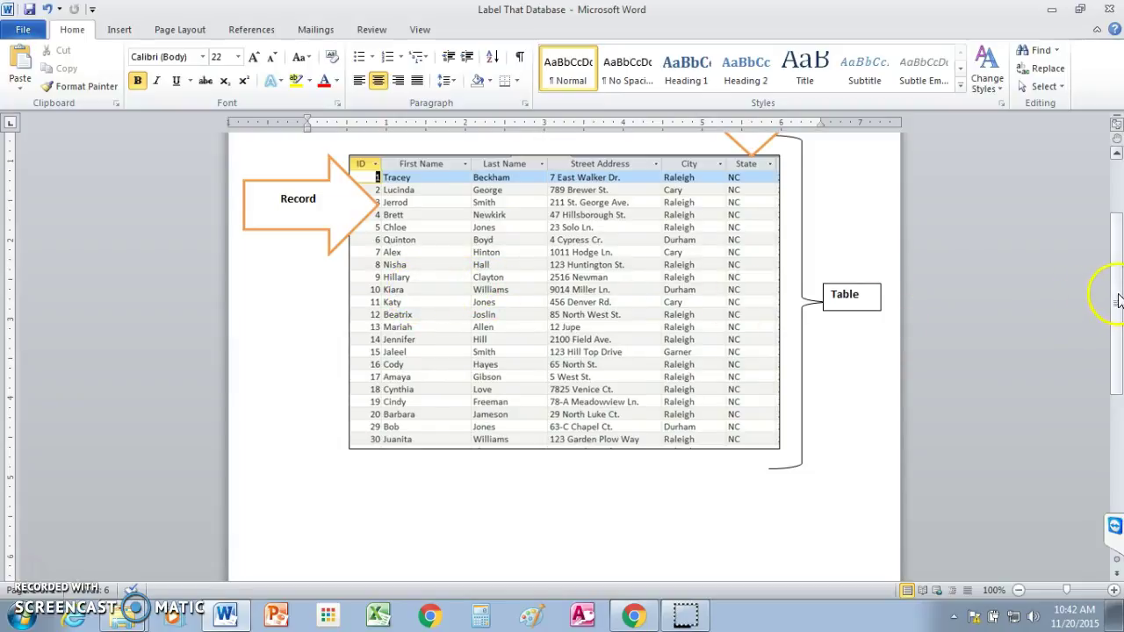
scroll(1118, 298, down, 2)
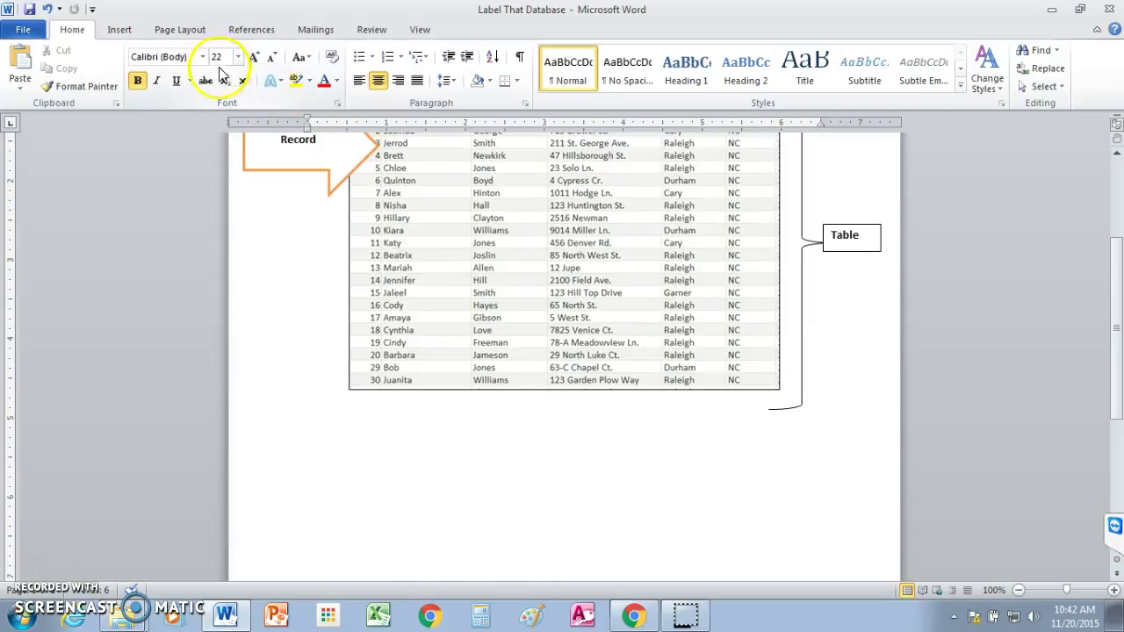
click(119, 29)
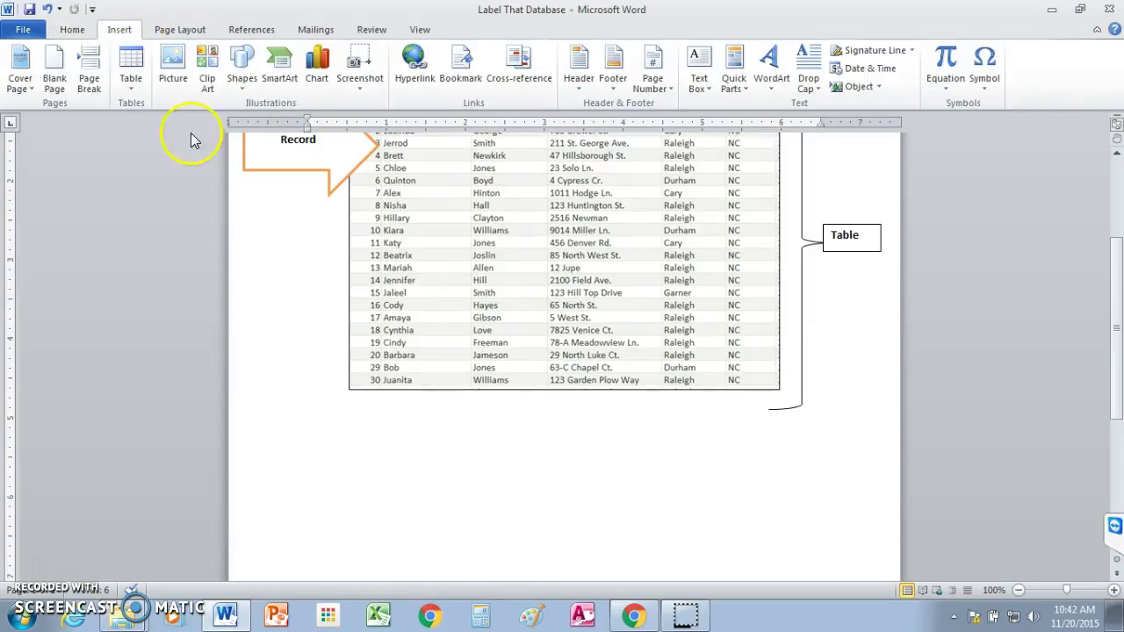
click(235, 76)
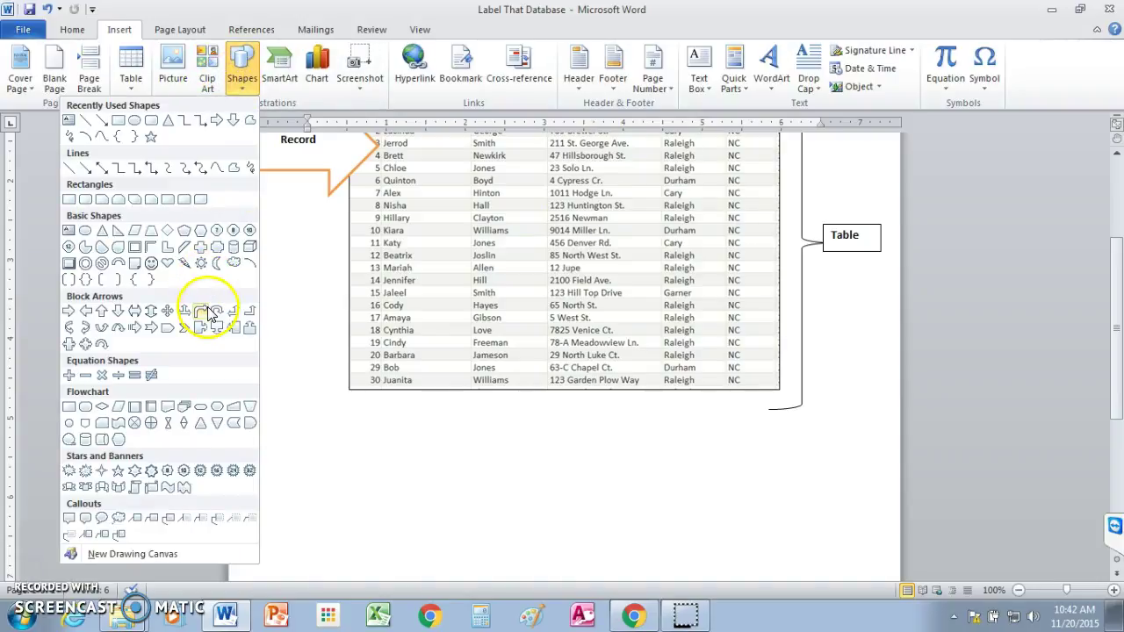
click(99, 314)
mouse_move(431, 336)
mouse_down()
mouse_move(488, 488)
mouse_move(637, 553)
mouse_move(669, 593)
mouse_move(712, 615)
mouse_up()
drag(1113, 373, 1113, 406)
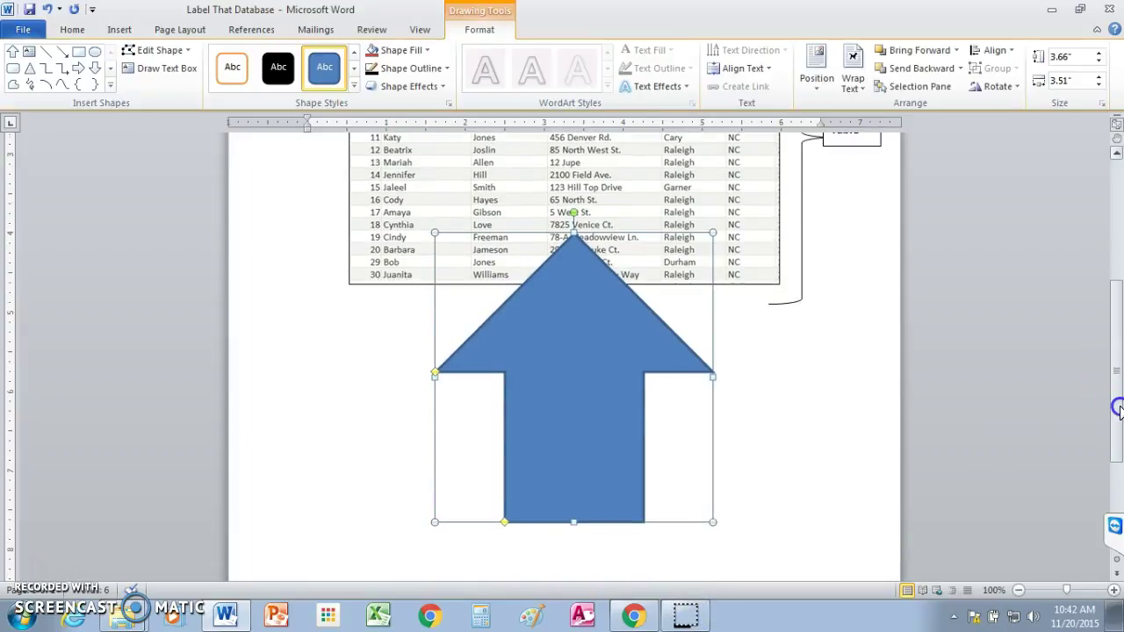
Give the up arrow the white-filled shape style with an orange outline and a bold "Entry" label.
click(232, 70)
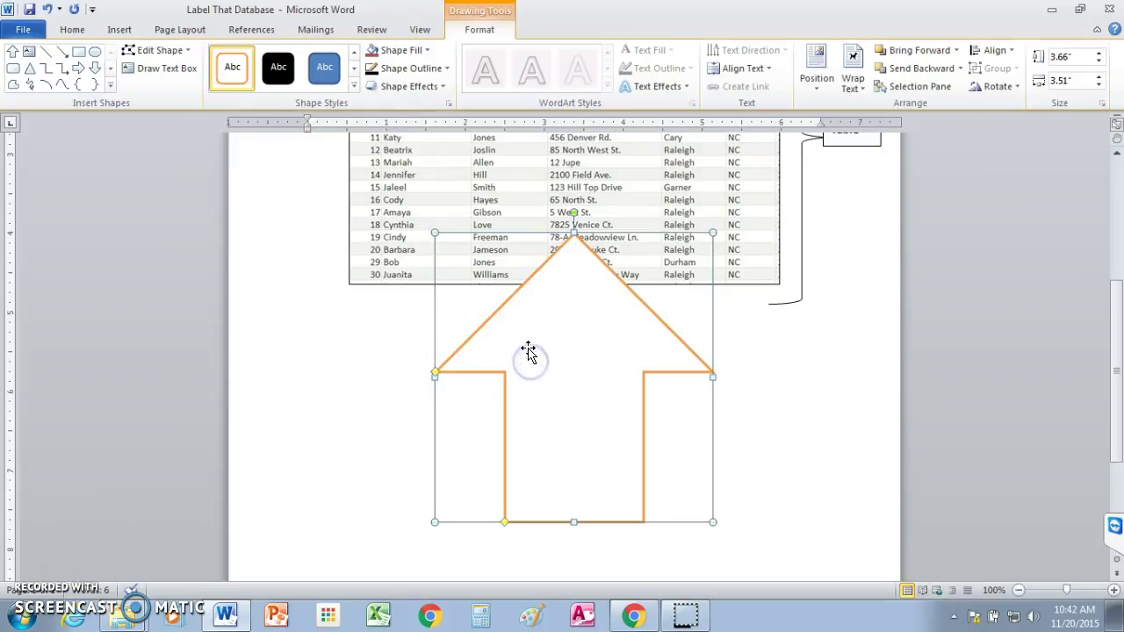
text(Entry)
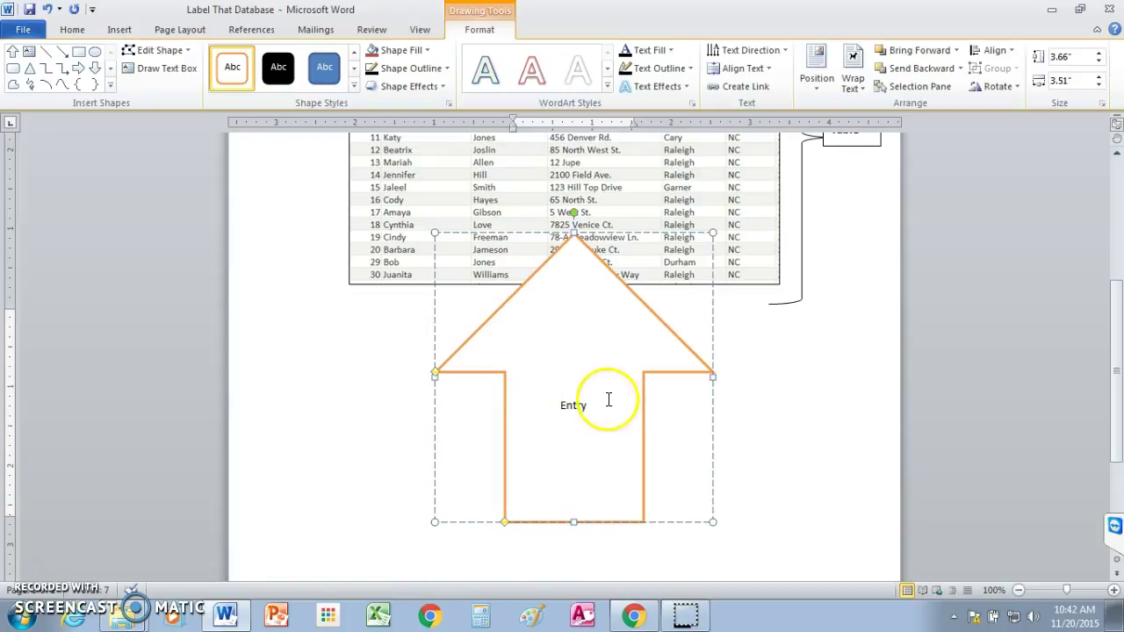
drag(606, 401, 546, 406)
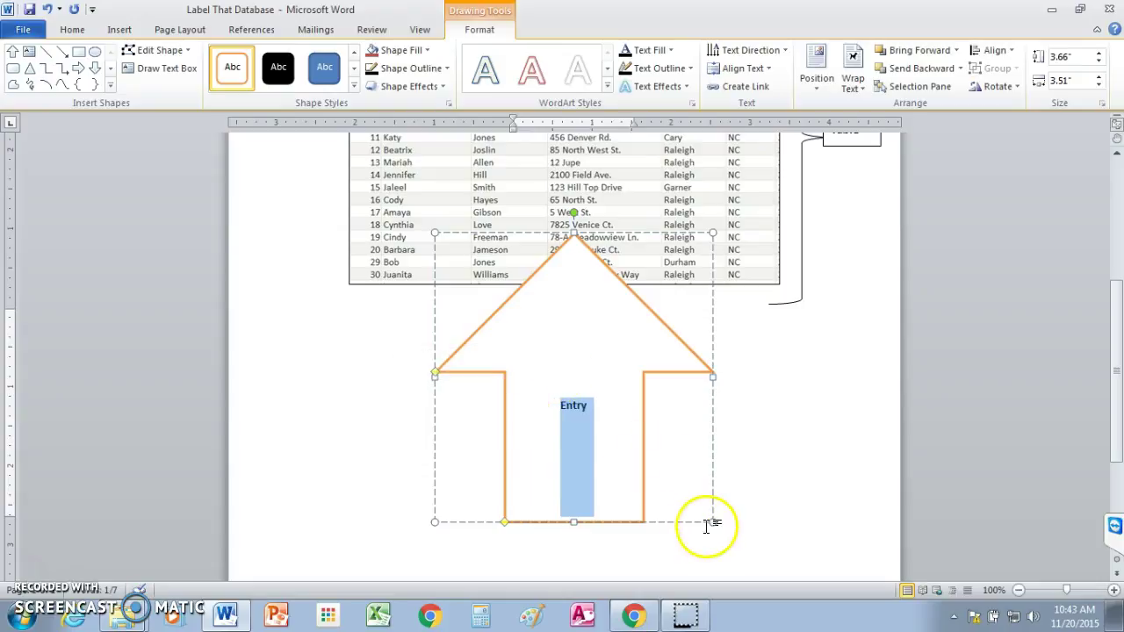
Narrow the "Entry" arrow to about 1.83" wide and tilt it clockwise, placing its tip at a lower Street Address entry.
drag(712, 378, 579, 377)
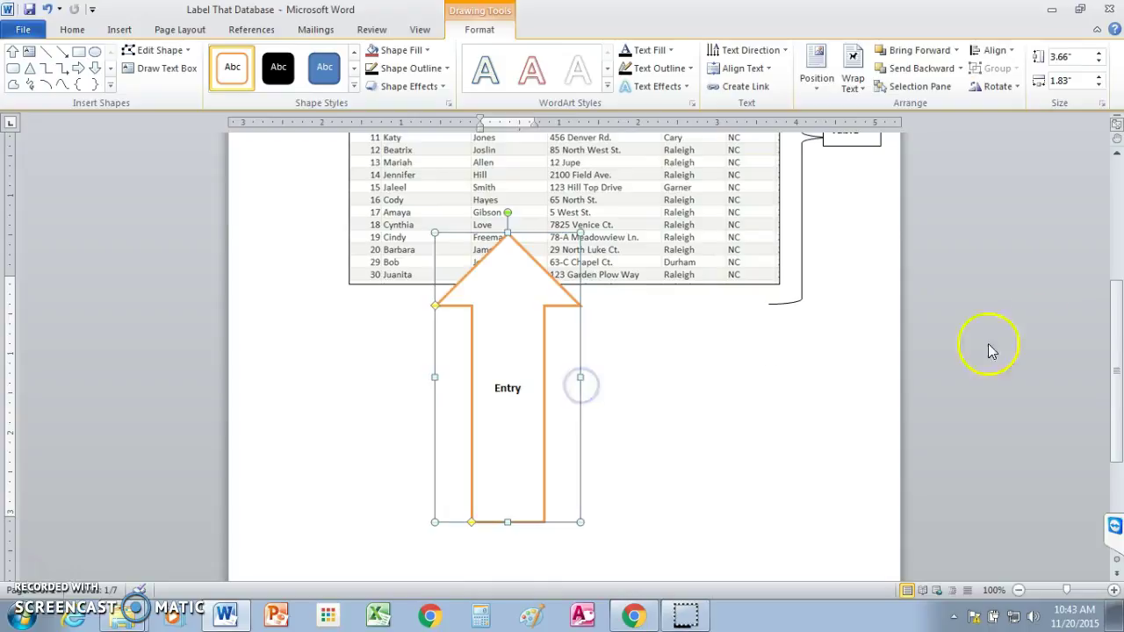
scroll(1111, 316, up, 2)
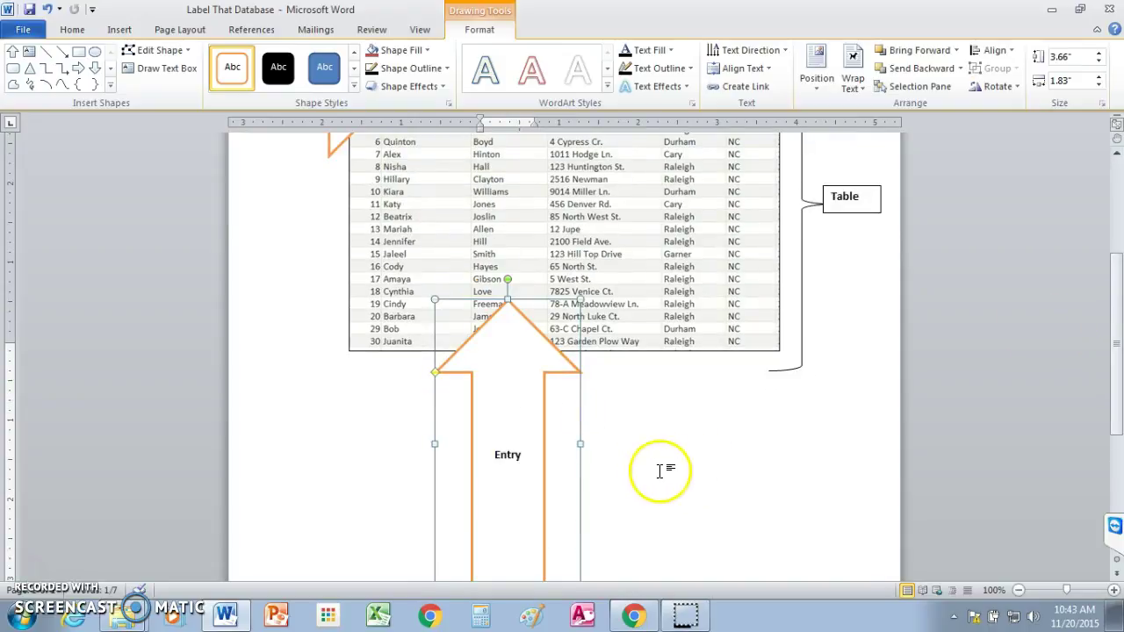
drag(507, 277, 584, 267)
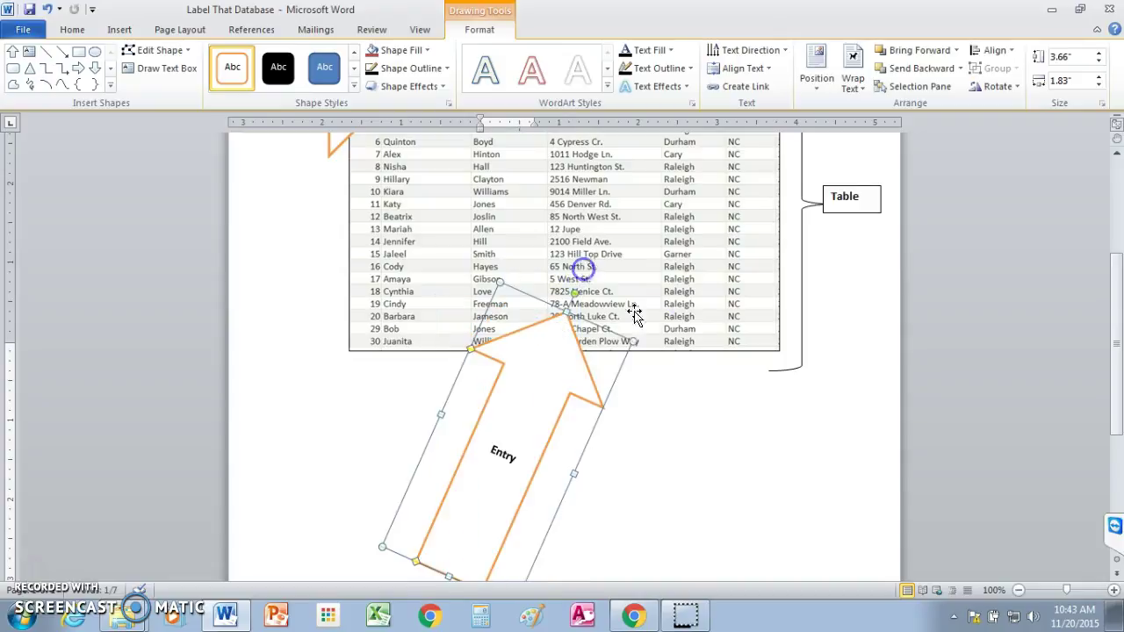
drag(589, 318, 594, 292)
click(706, 414)
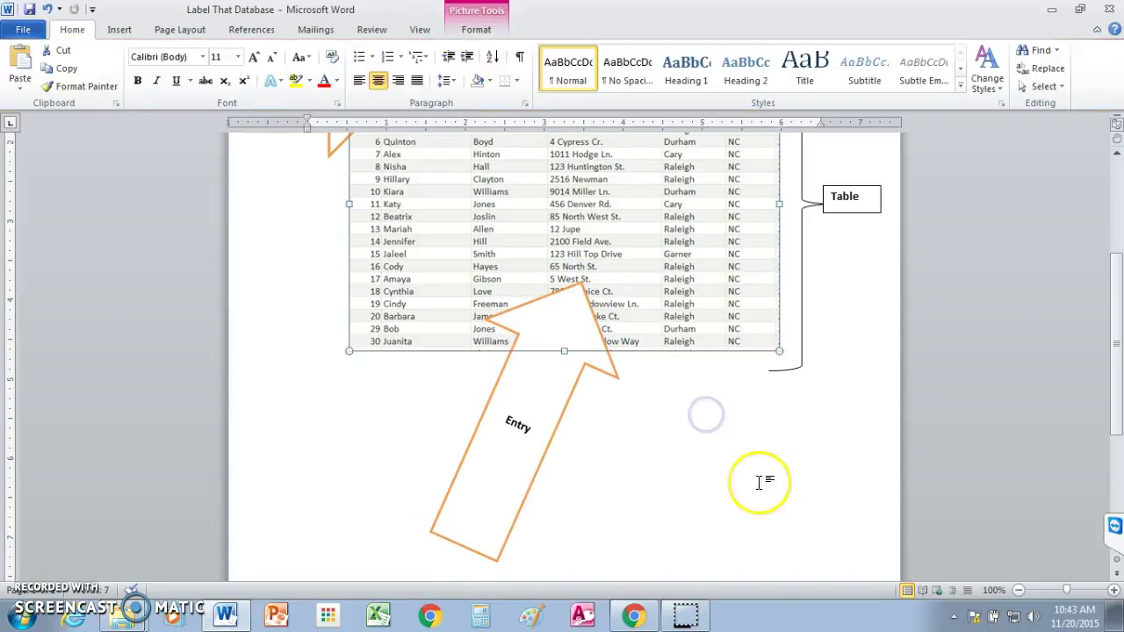
Apply the blue-filled shape style to the "Field" arrow above the State column.
drag(1115, 423, 1117, 361)
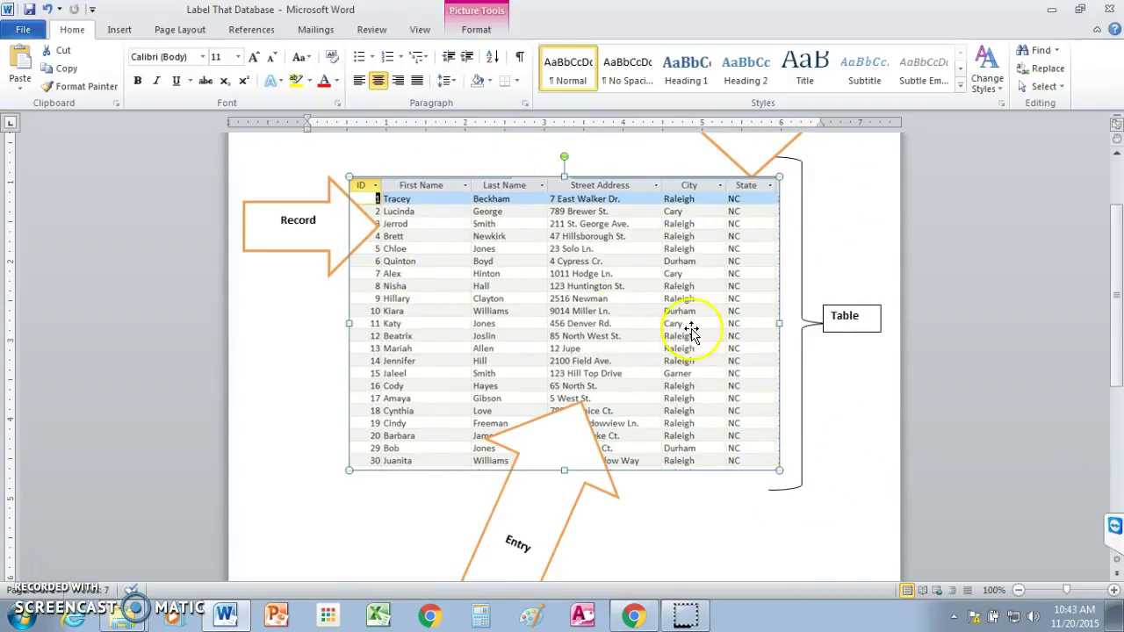
mouse_move(1113, 321)
mouse_down()
mouse_move(1115, 359)
mouse_move(1115, 316)
mouse_up()
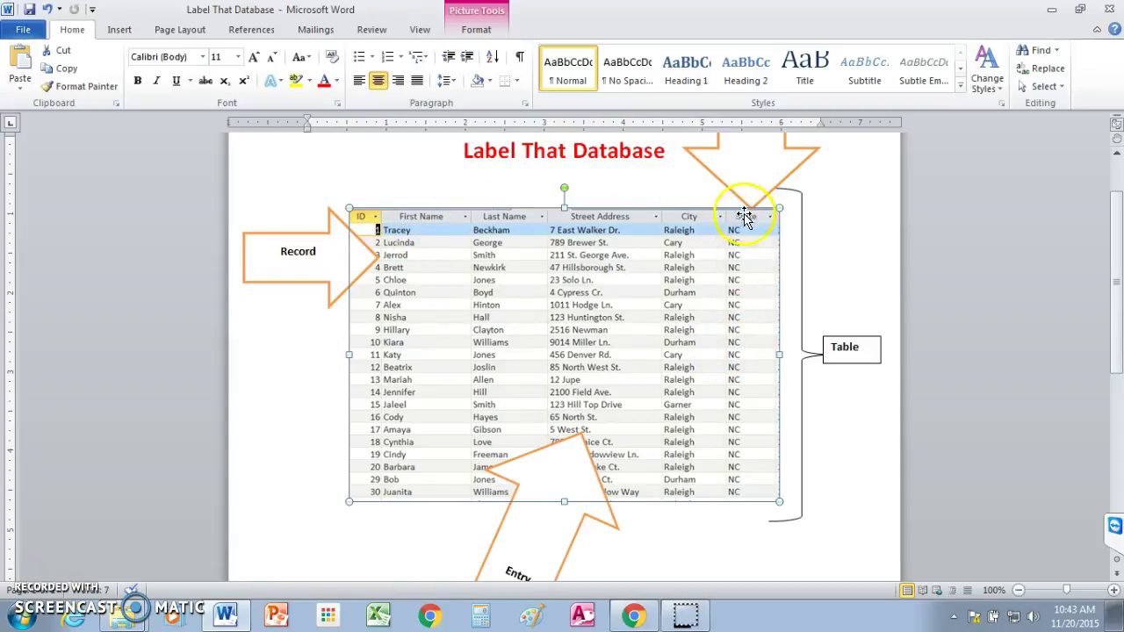
scroll(1113, 367, down, 2)
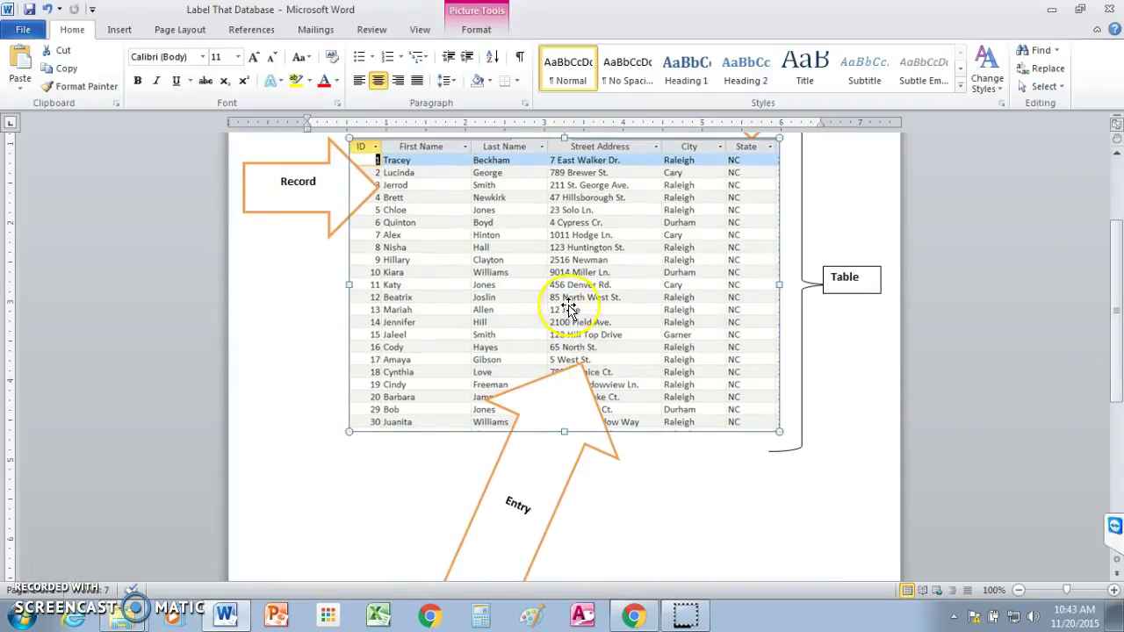
drag(1115, 367, 1119, 303)
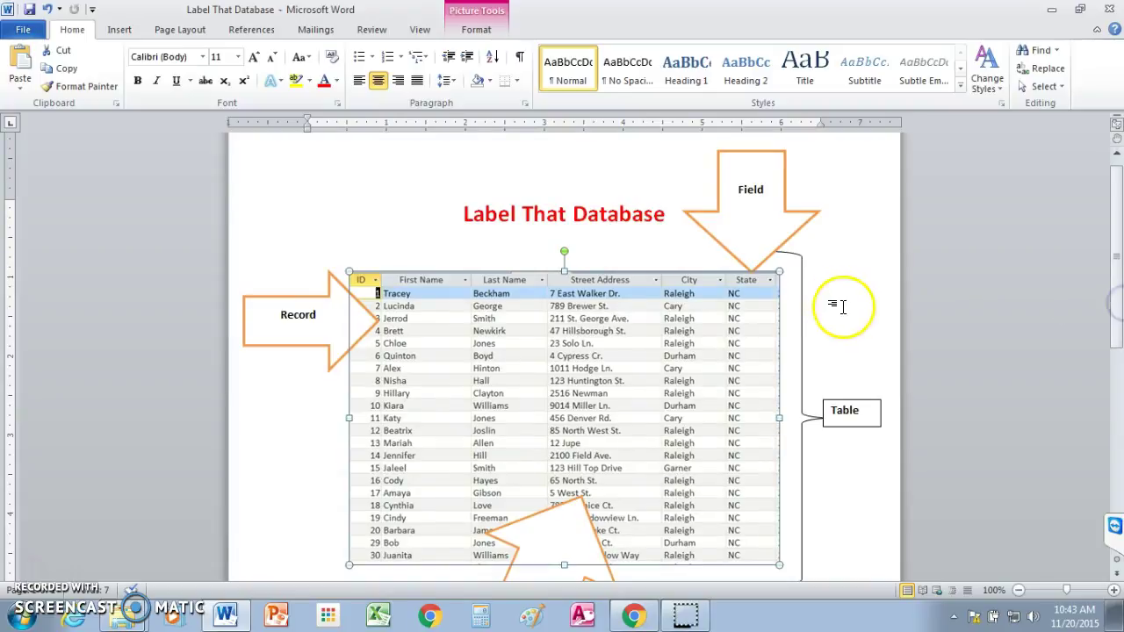
click(759, 226)
double_click(759, 226)
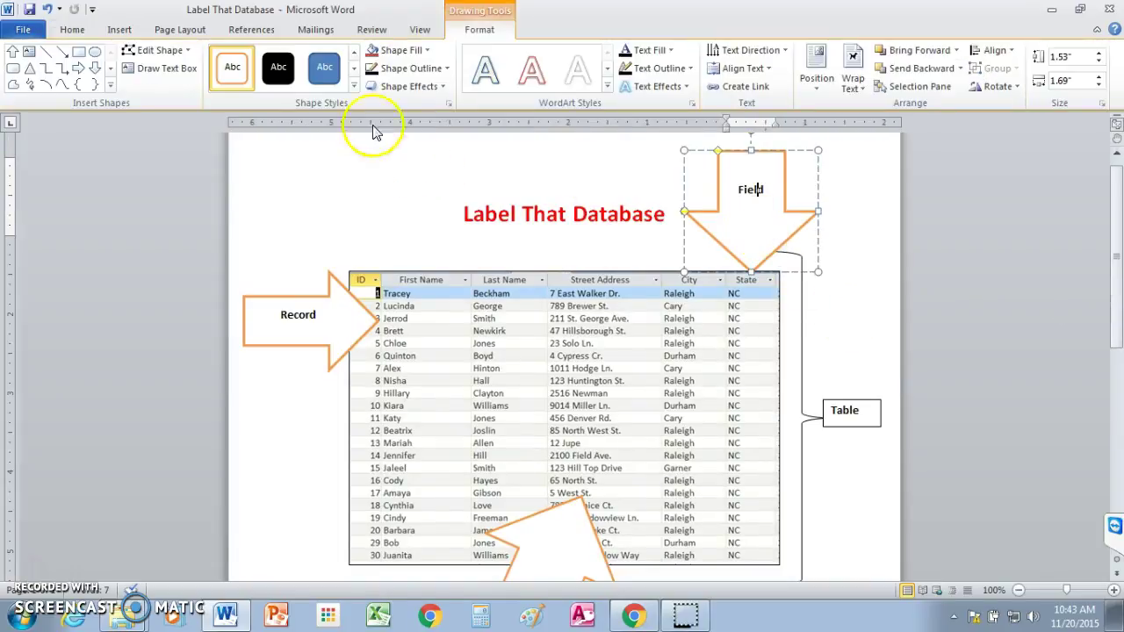
click(323, 70)
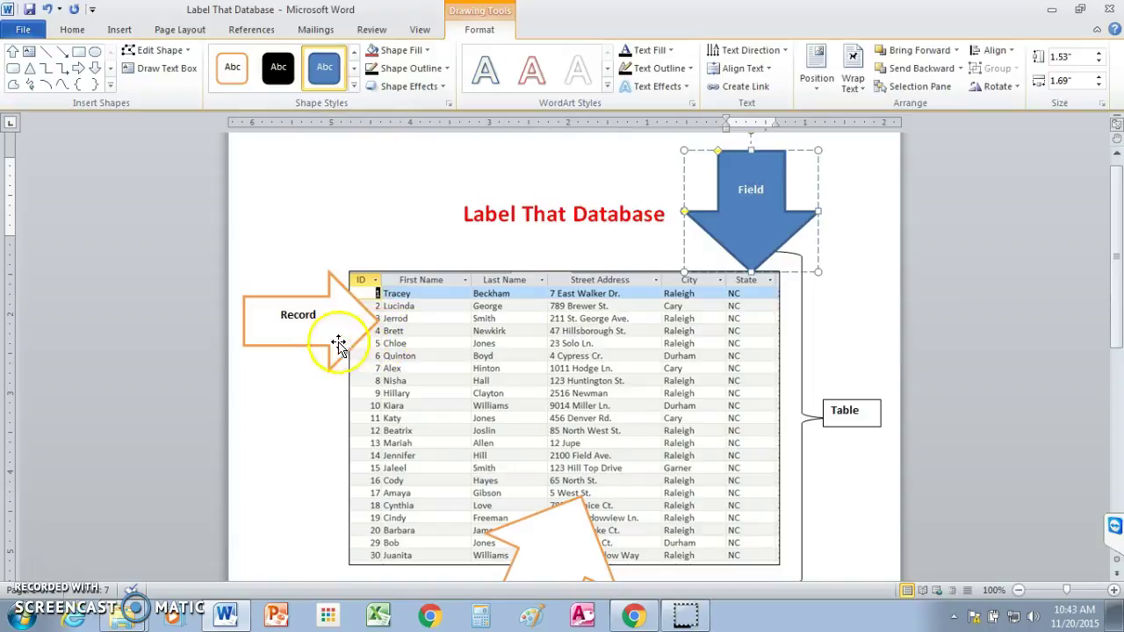
Apply the black-filled shape style to the "Record" arrow and the red-filled style with a white outline to the "Entry" arrow.
double_click(278, 315)
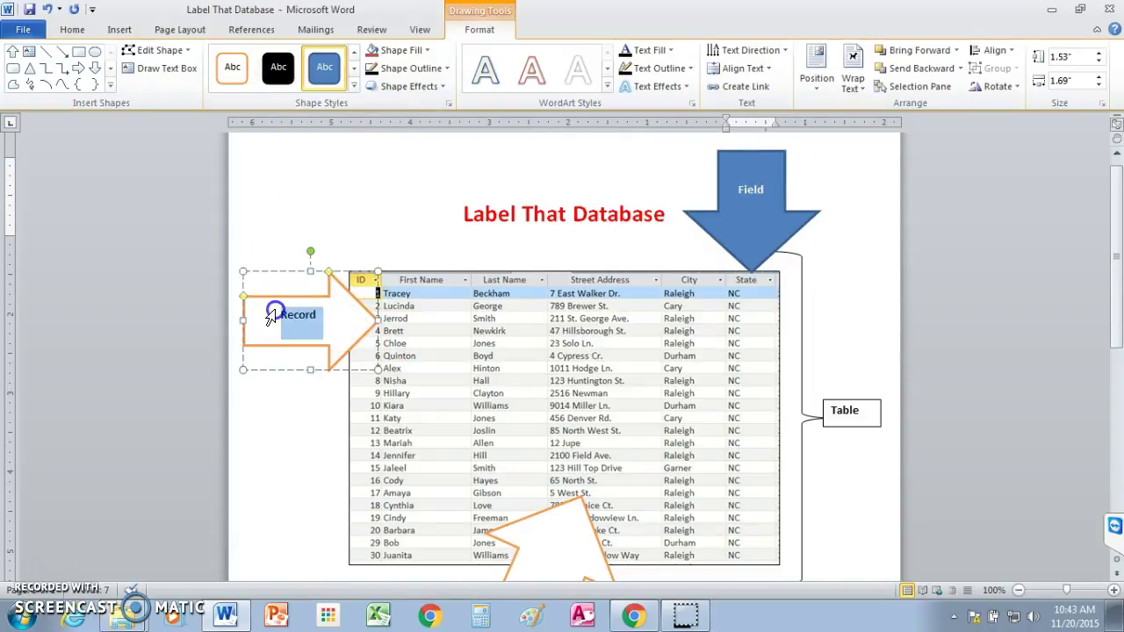
click(278, 76)
drag(1117, 300, 1117, 349)
click(543, 439)
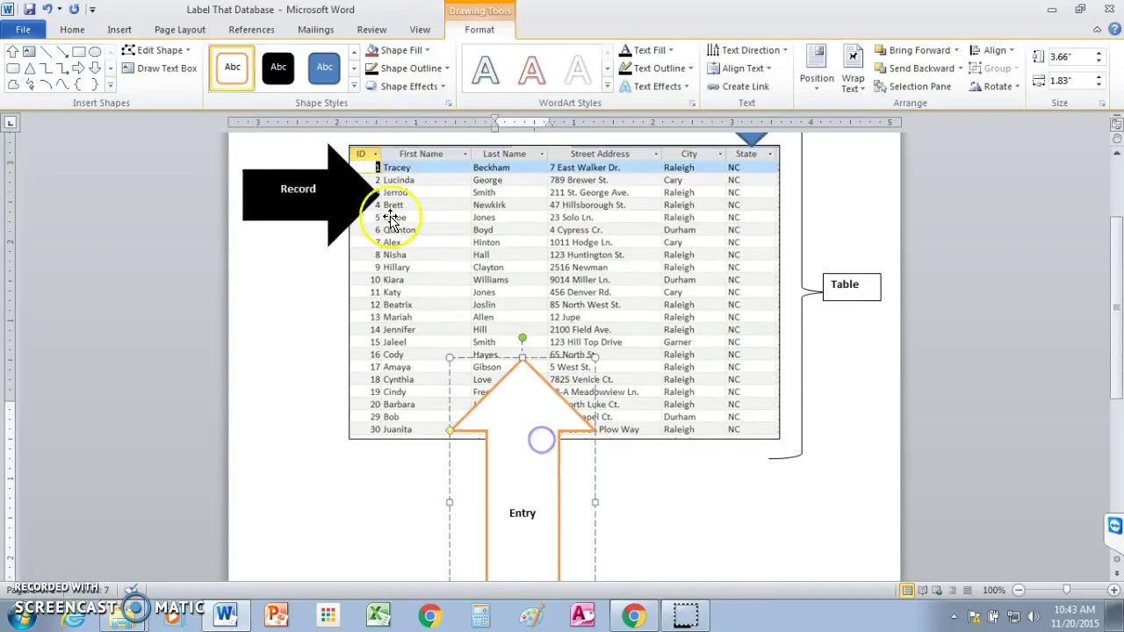
click(353, 86)
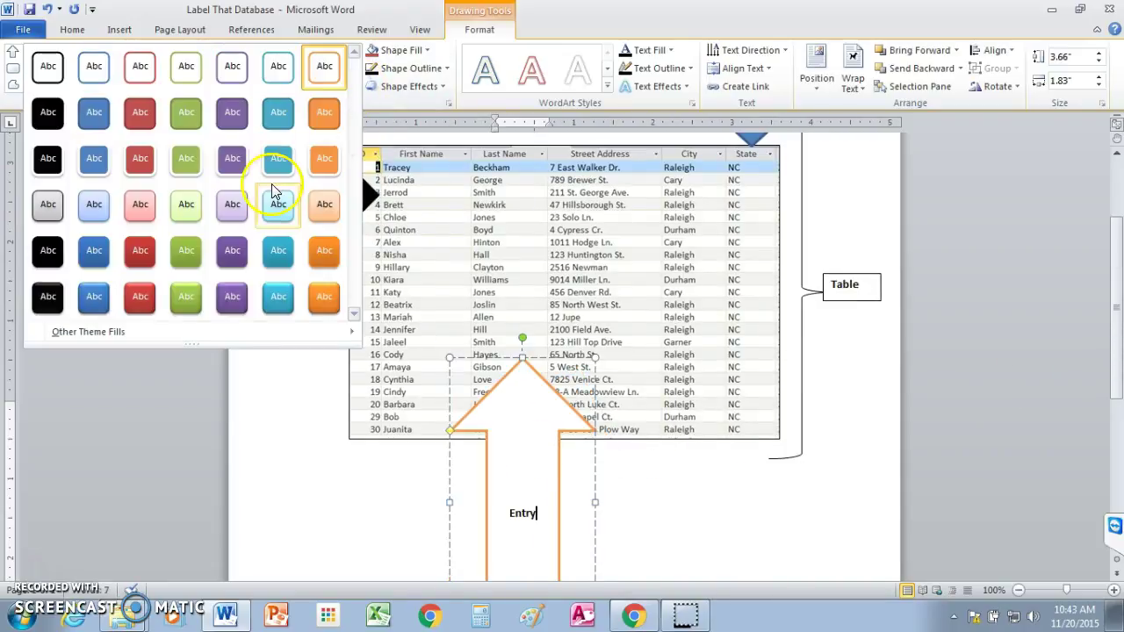
click(142, 167)
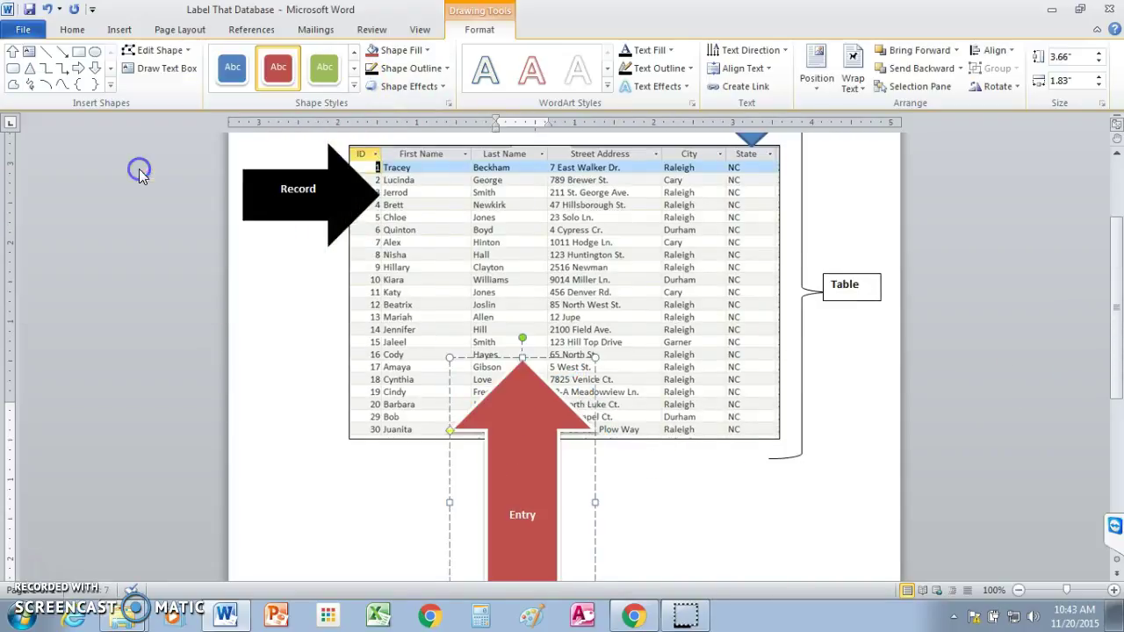
key(alt+Right)
key(alt+Right)
click(943, 381)
drag(1113, 355, 1116, 314)
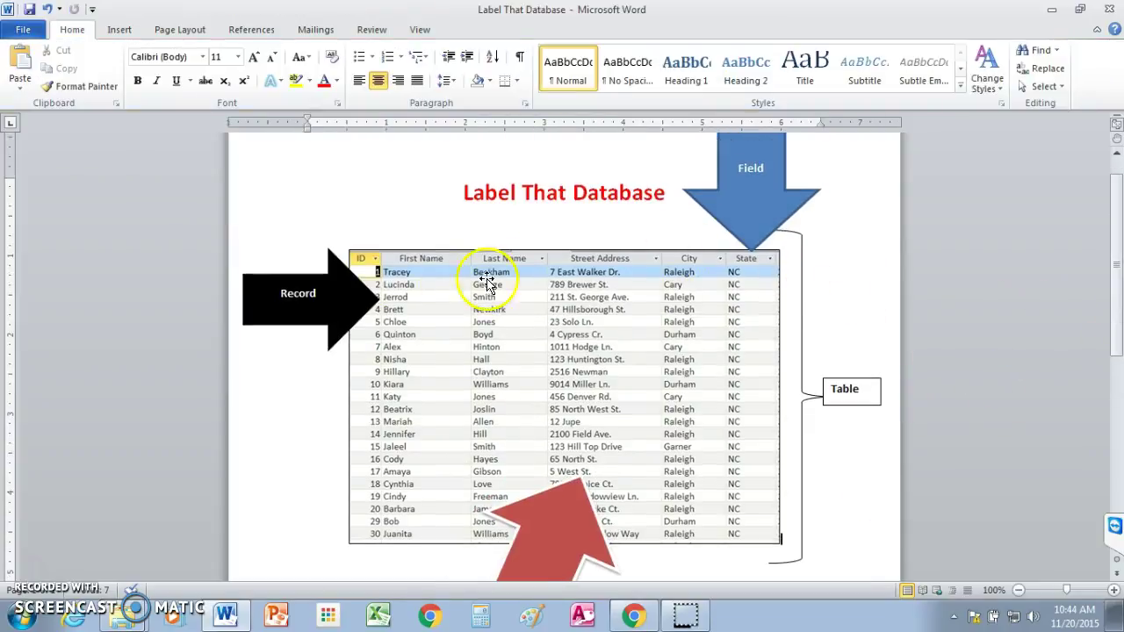
mouse_move(1113, 268)
mouse_down()
mouse_move(1117, 252)
mouse_move(1117, 368)
mouse_move(1117, 252)
mouse_up()
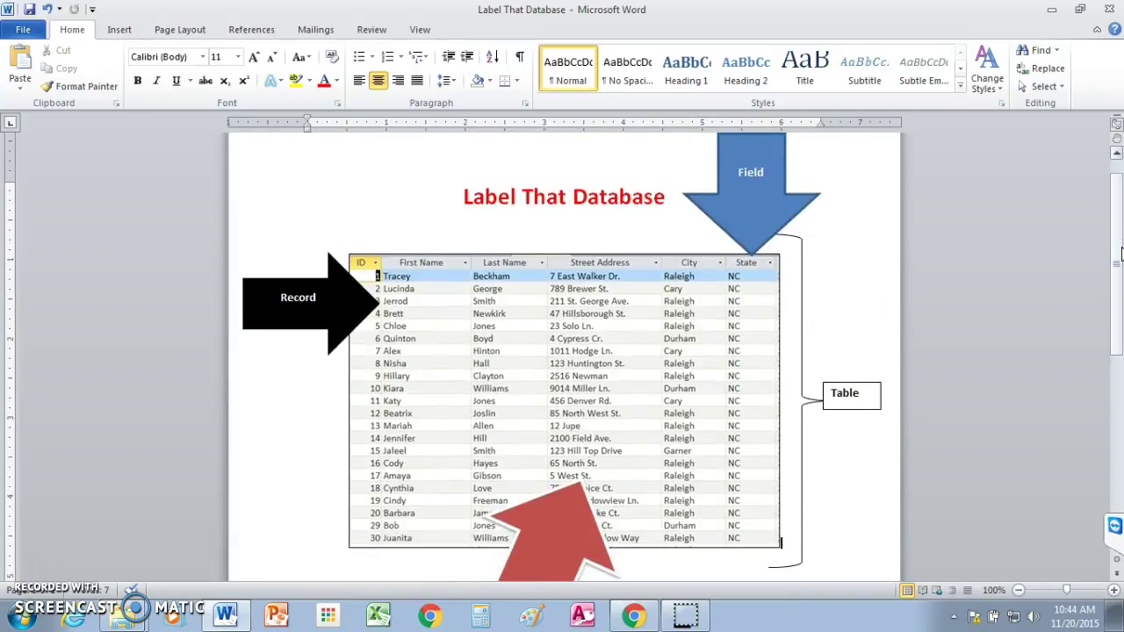
mouse_move(1120, 244)
mouse_down()
mouse_move(1118, 338)
mouse_move(1116, 263)
mouse_up()
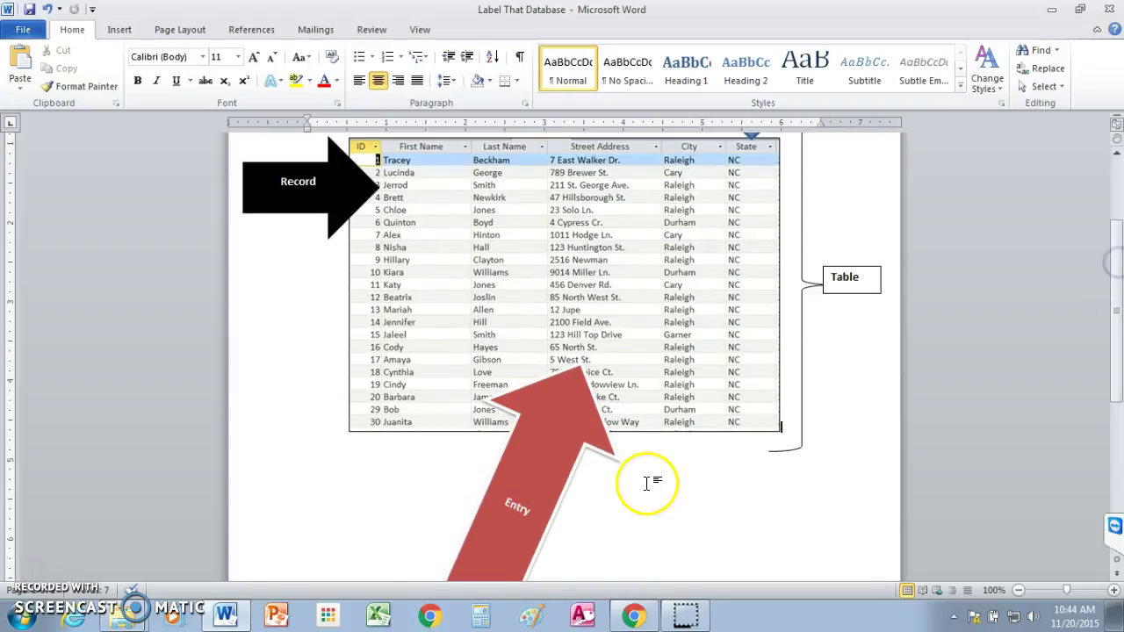